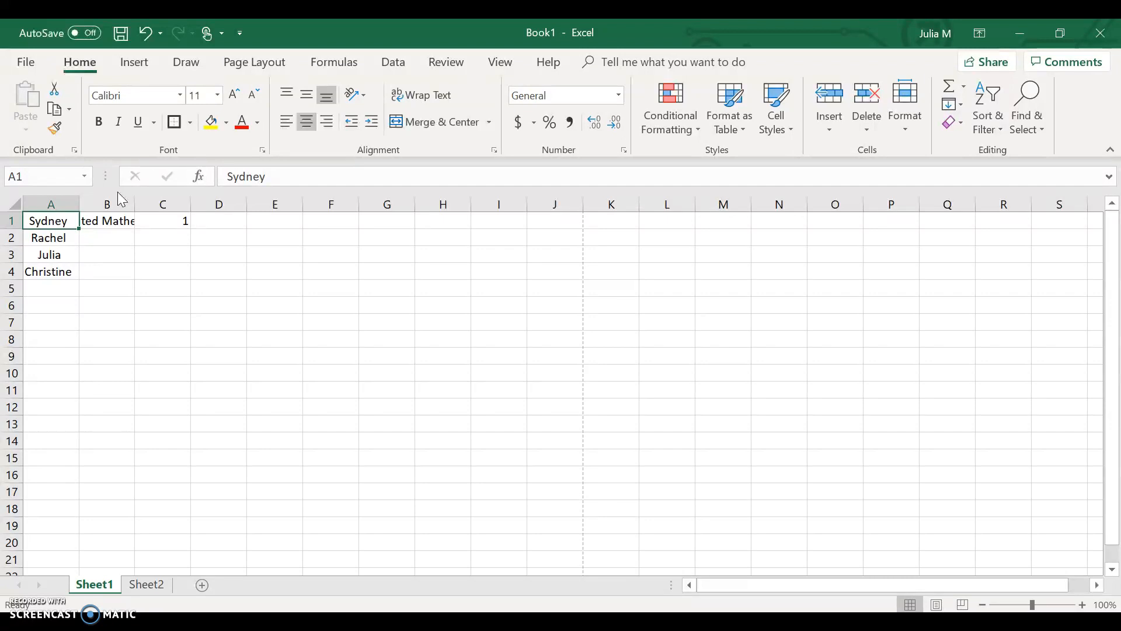
Widen column B to fit the full text "Secondary Integrated Mathematics Education" in B1.
{"action": "key", "text": "Right"}
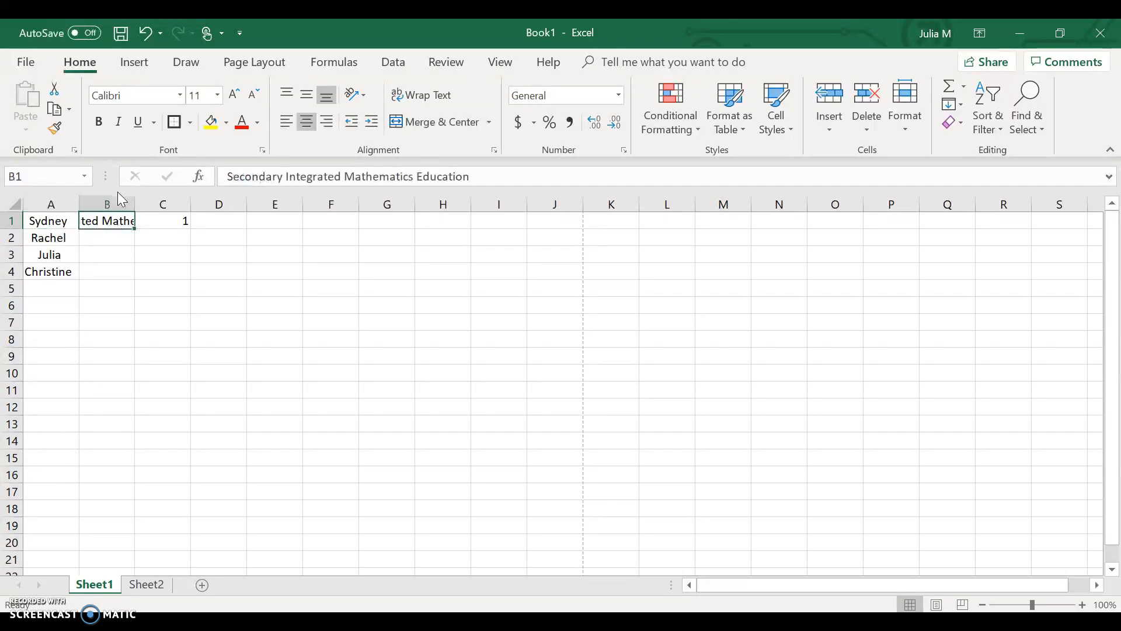
{"action": "key", "text": "Right"}
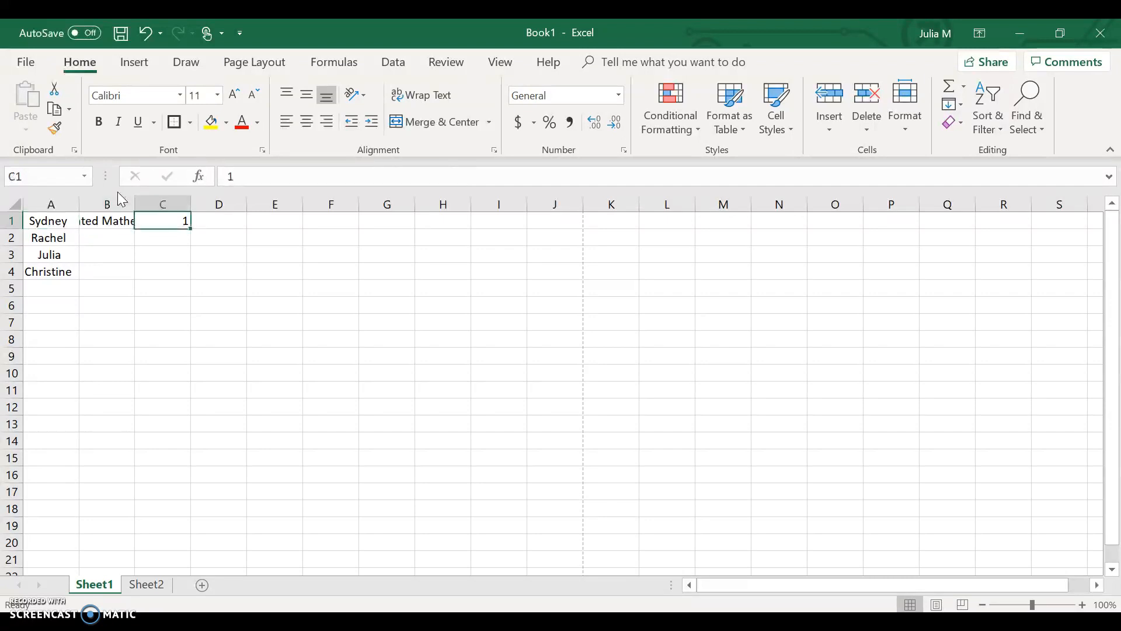
{"action": "key", "text": "Left"}
{"action": "left_click", "coordinate": [105, 224]}
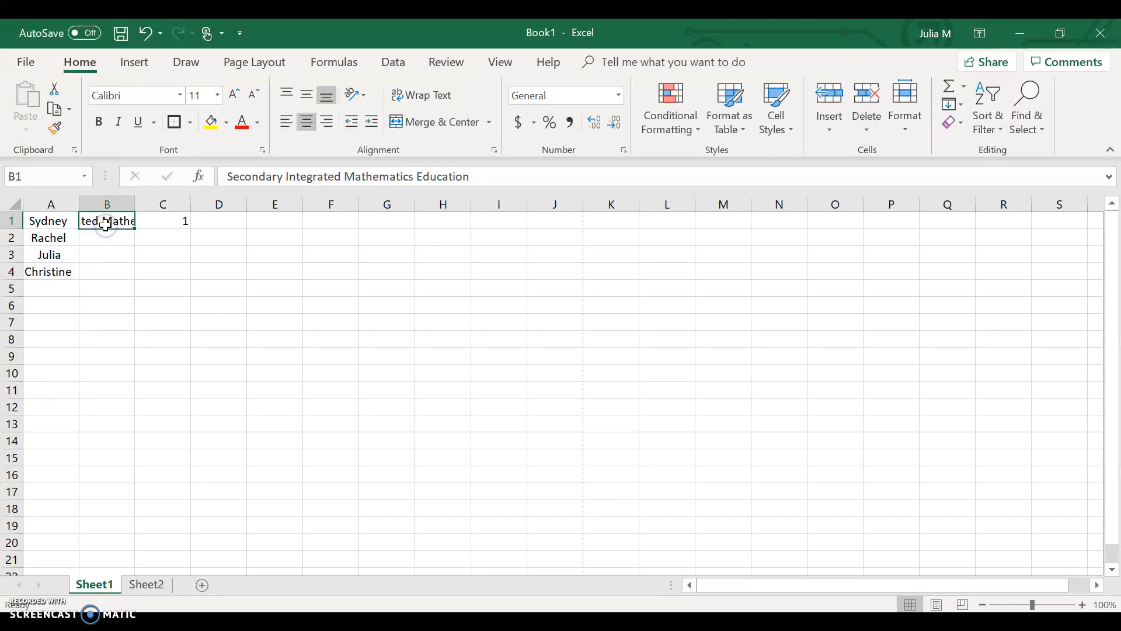
{"action": "left_click", "coordinate": [135, 203]}
{"action": "double_click", "coordinate": [135, 204]}
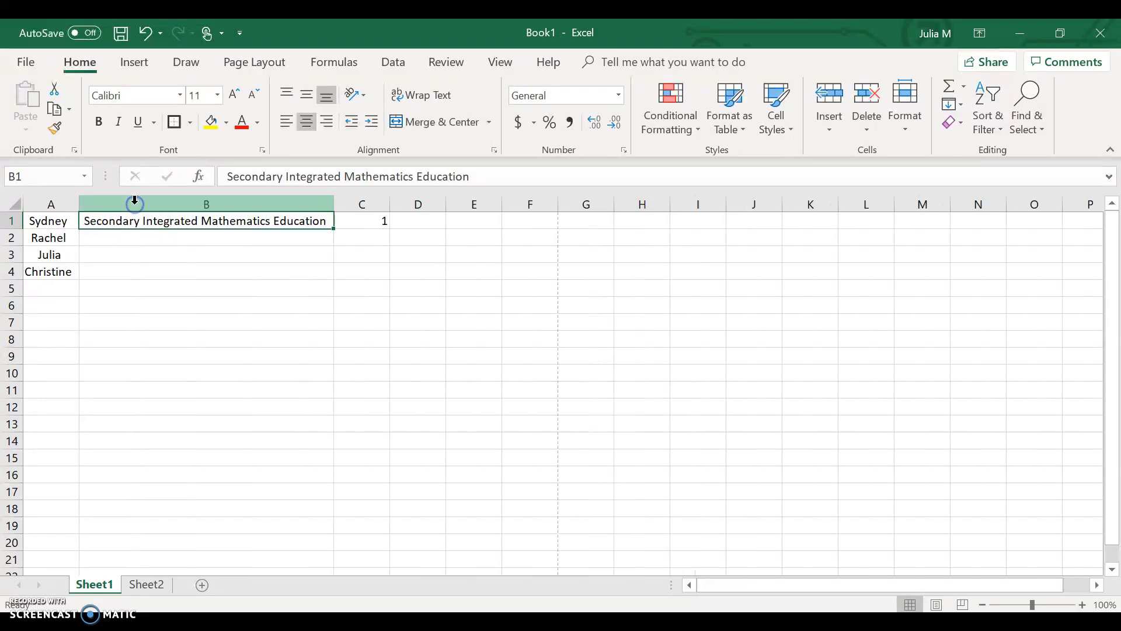
{"action": "left_click", "coordinate": [228, 293]}
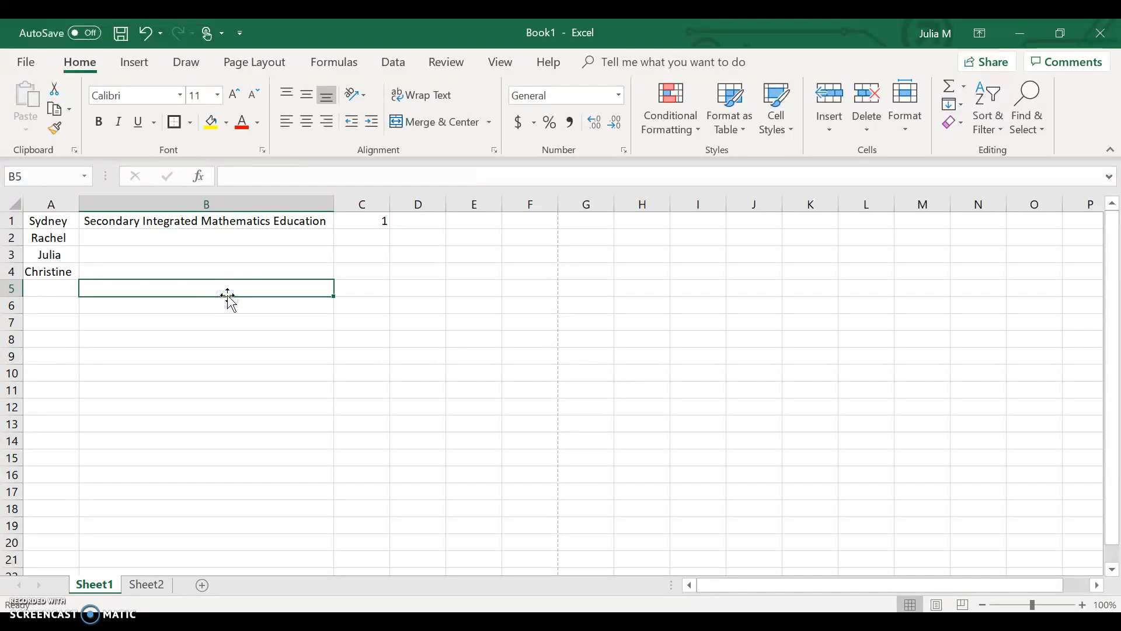
Merge and center cells B1:B4 so the program title spans all four name rows.
{"action": "left_click", "coordinate": [202, 221]}
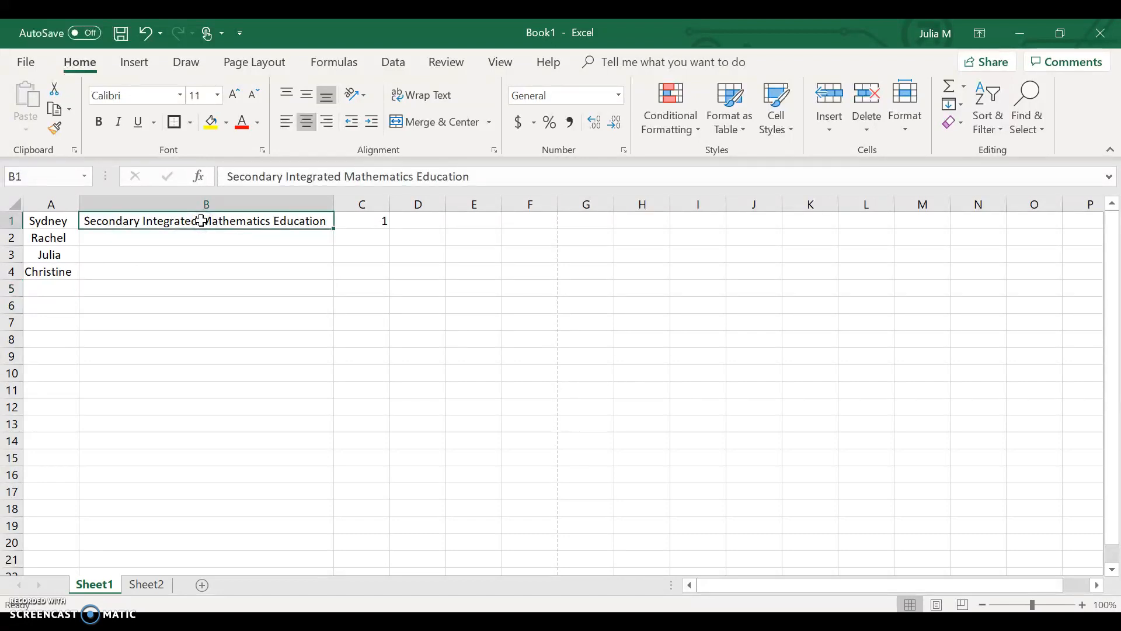
{"action": "left_click_drag", "start_coordinate": [205, 220], "coordinate": [196, 267]}
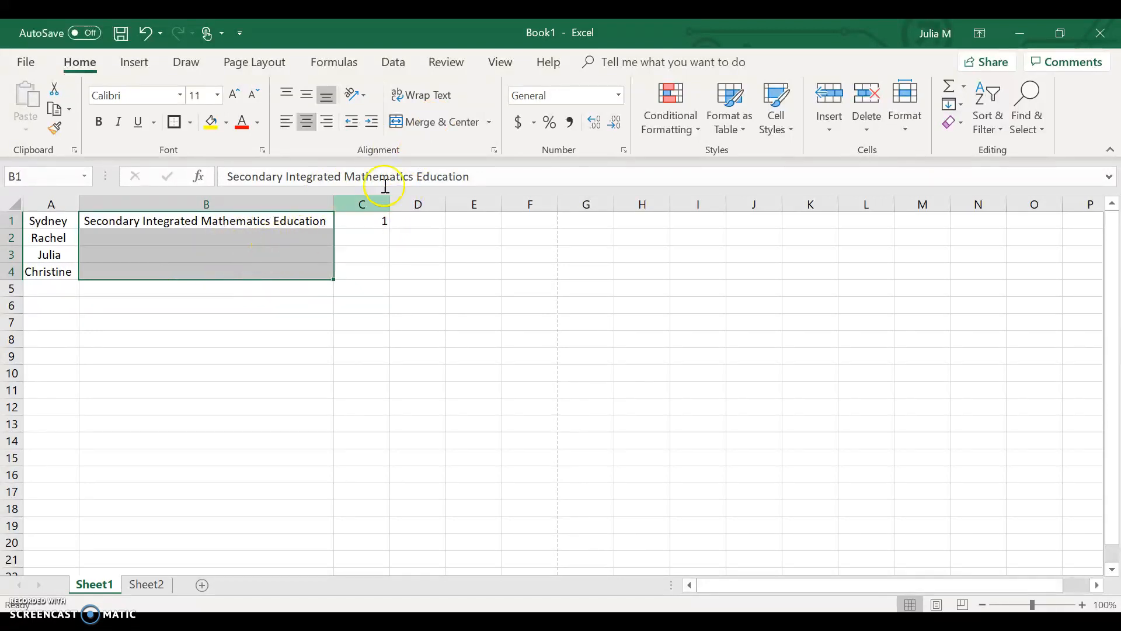
{"action": "left_click", "coordinate": [458, 122]}
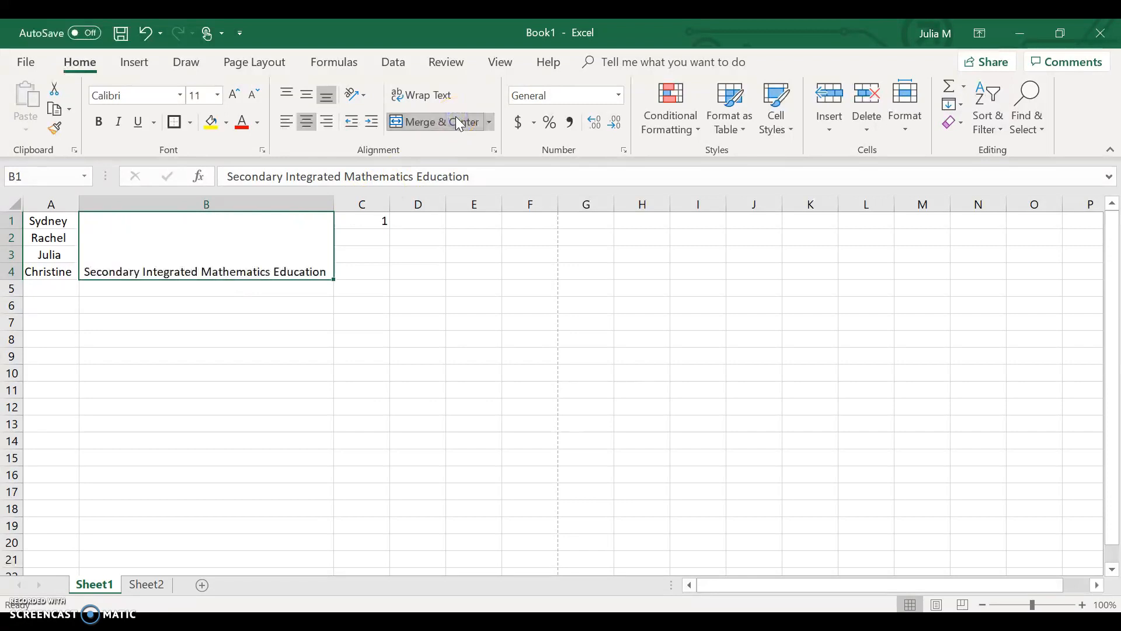
{"action": "left_click", "coordinate": [286, 342]}
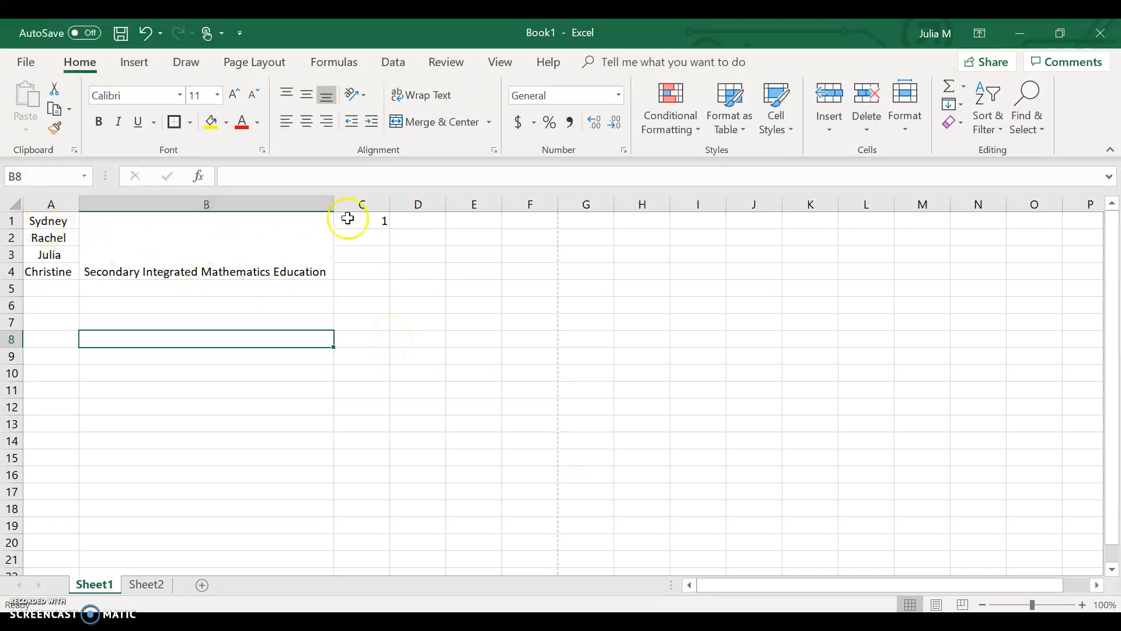
Fill the value 1 from C1 down through C4.
{"action": "left_click", "coordinate": [378, 223]}
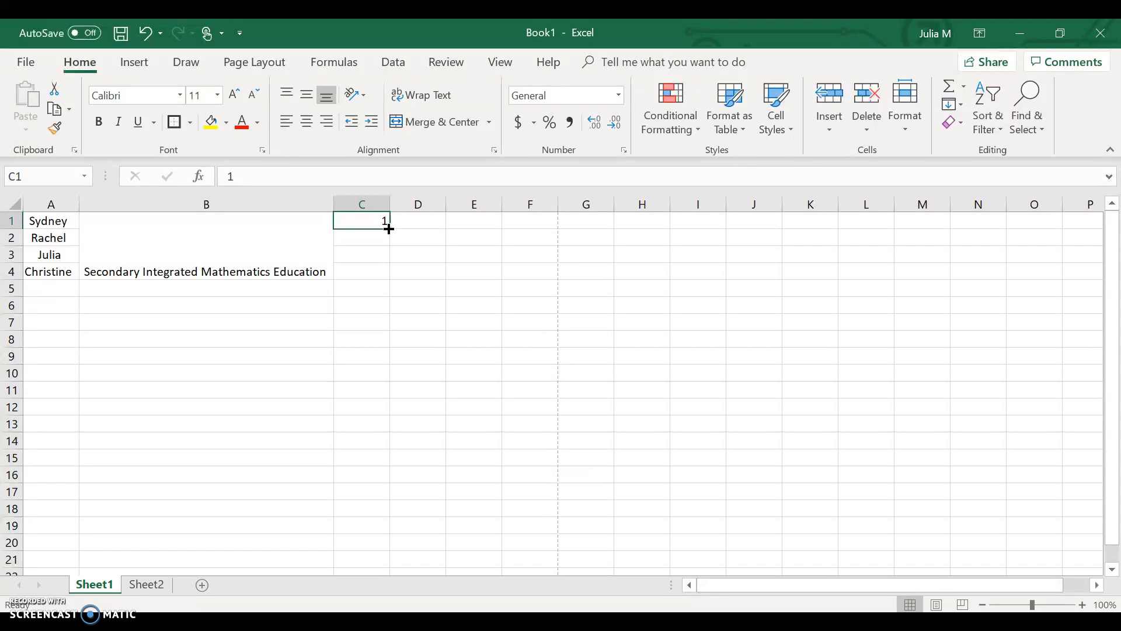
{"action": "left_click_drag", "start_coordinate": [389, 229], "coordinate": [385, 274]}
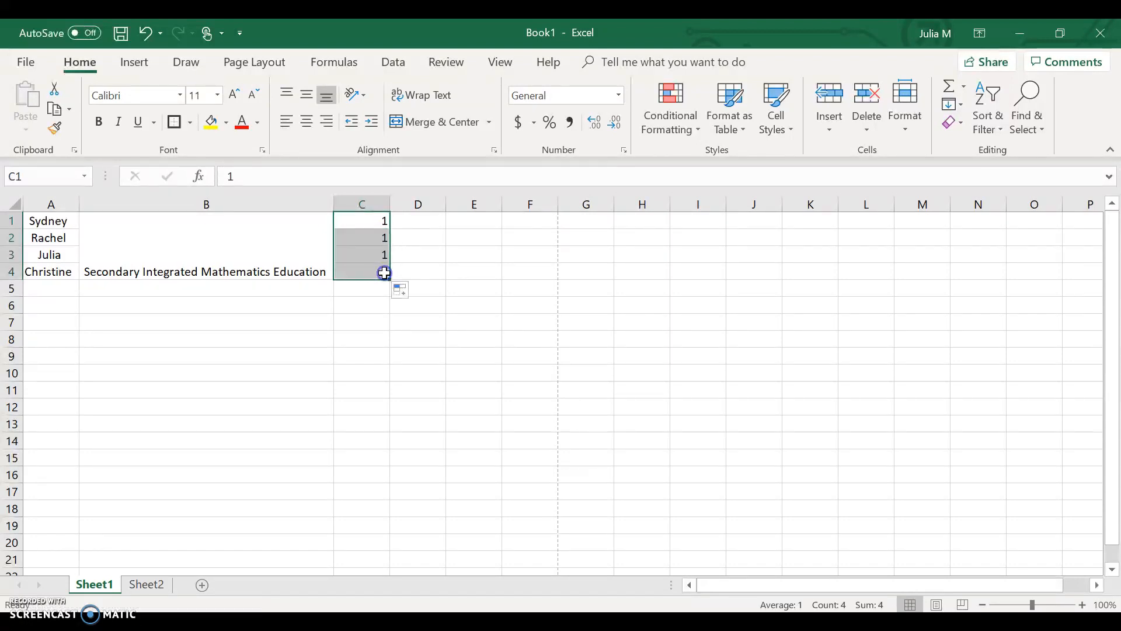
{"action": "left_click", "coordinate": [354, 411]}
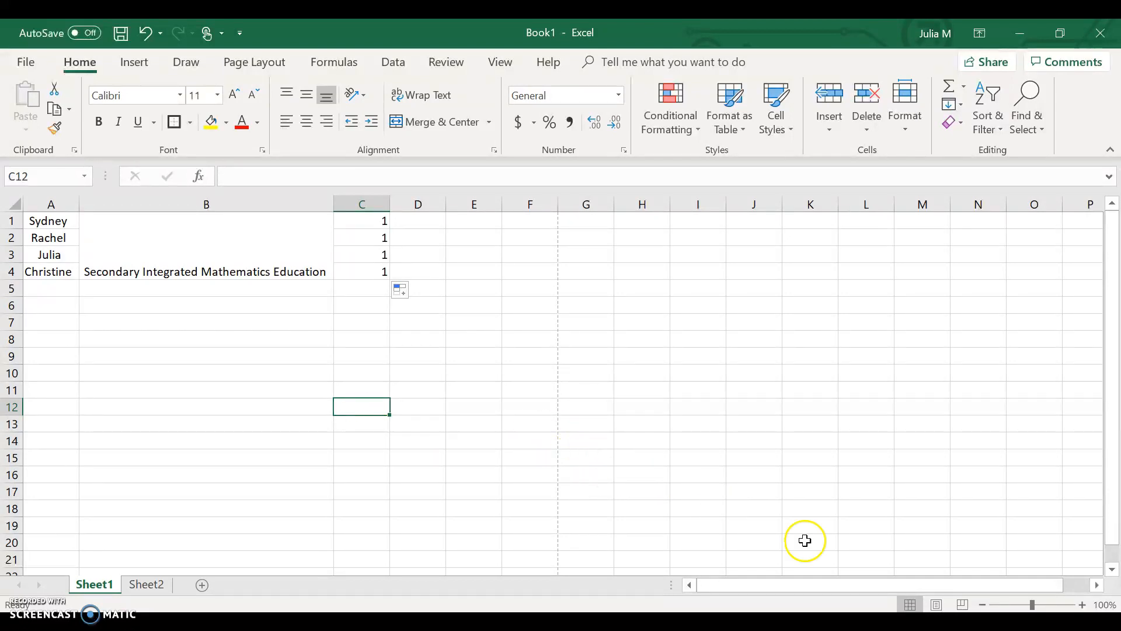
Replace the center page header text with "Group" in Page Layout view and return to Normal view.
{"action": "left_click", "coordinate": [936, 604]}
{"action": "left_click", "coordinate": [420, 285]}
{"action": "double_click", "coordinate": [420, 276]}
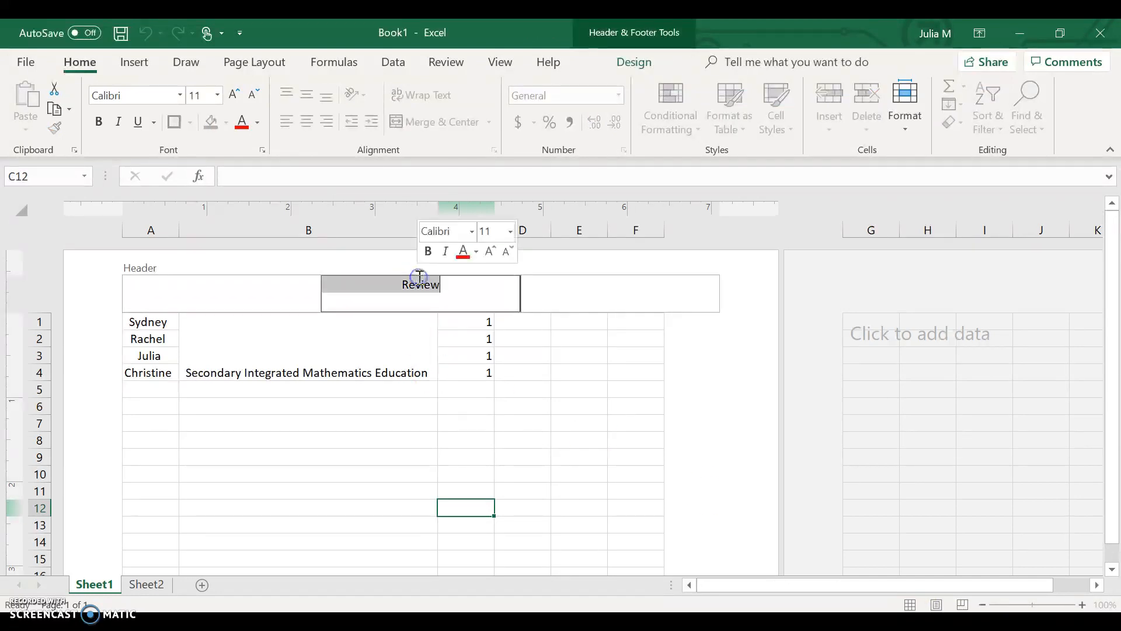
{"action": "type", "text": "Group"}
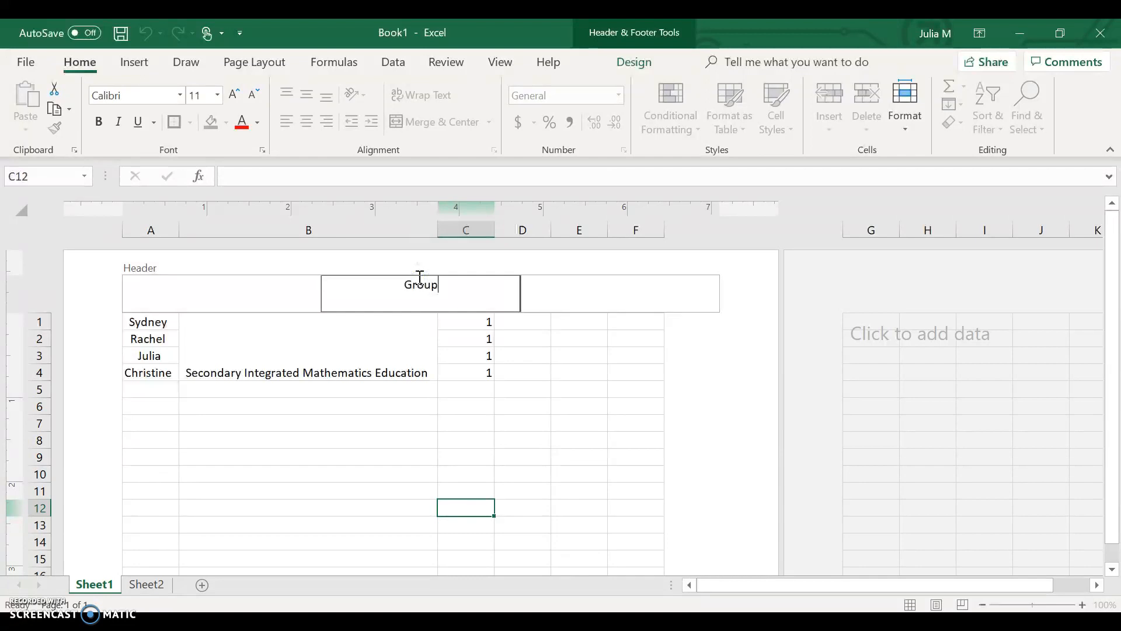
{"action": "left_click", "coordinate": [498, 421]}
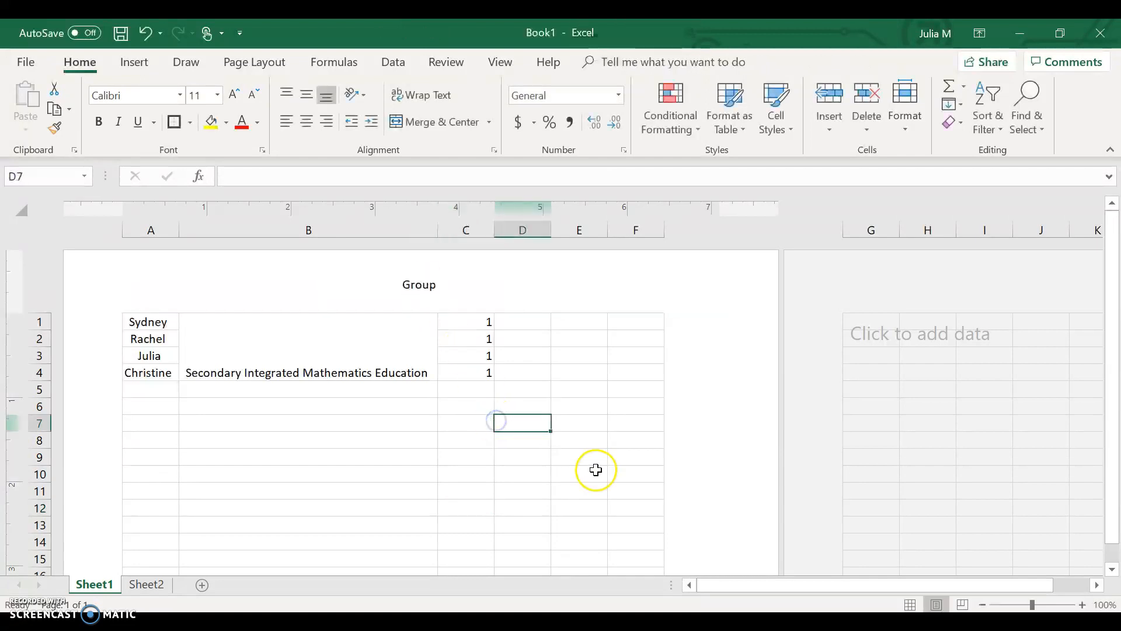
{"action": "left_click", "coordinate": [910, 605]}
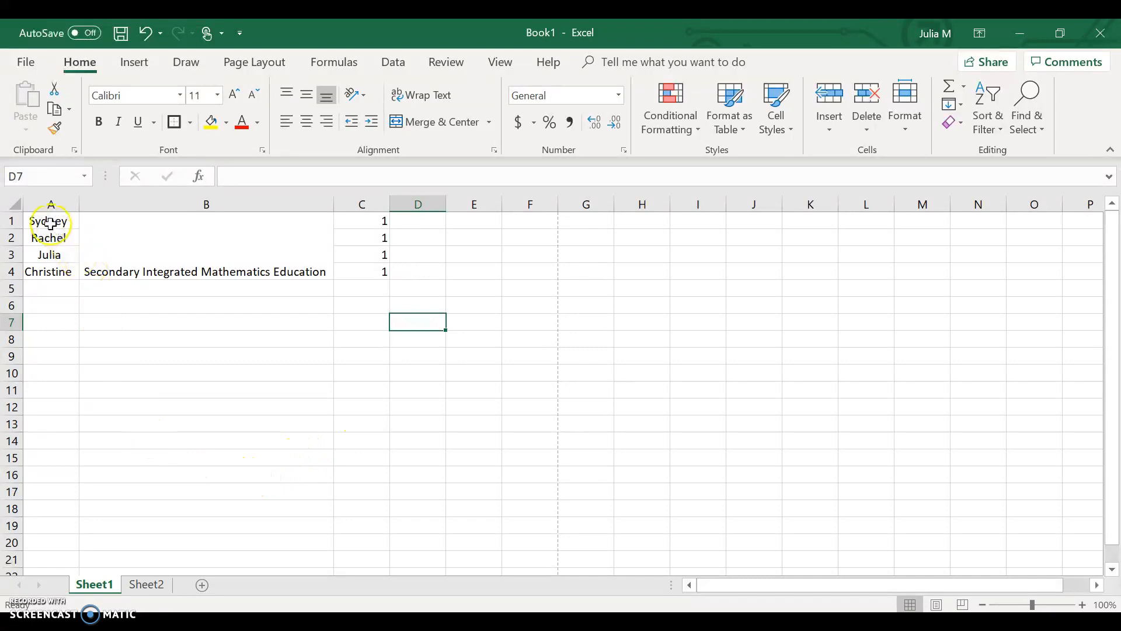
Try to sort the range A1:C4 from A to Z.
{"action": "left_click_drag", "start_coordinate": [49, 223], "coordinate": [370, 264]}
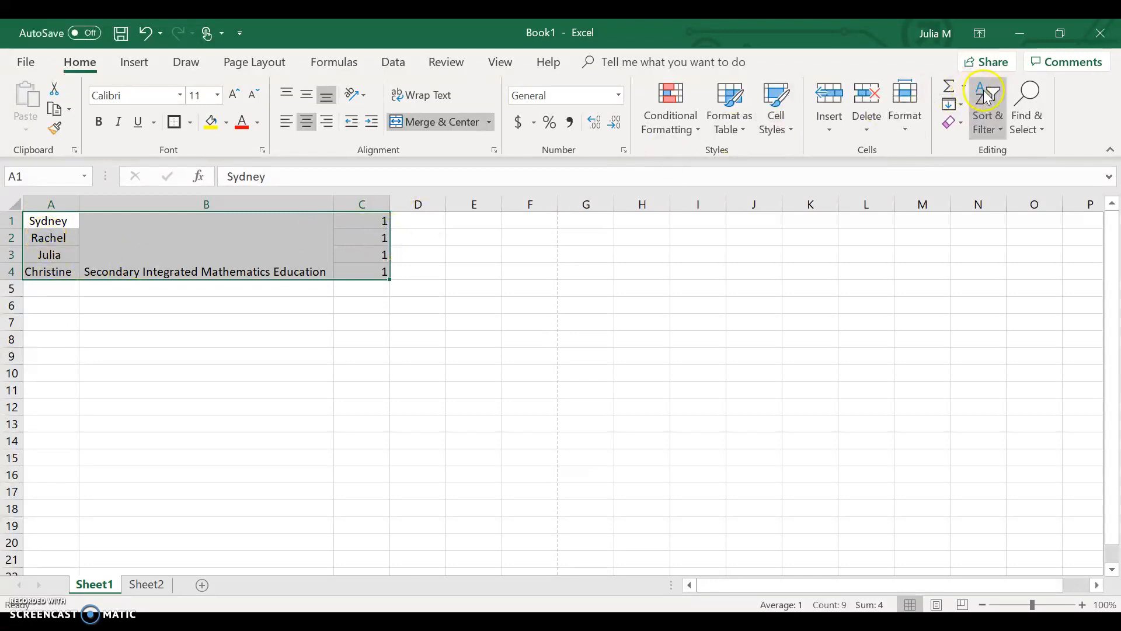
{"action": "left_click", "coordinate": [995, 118]}
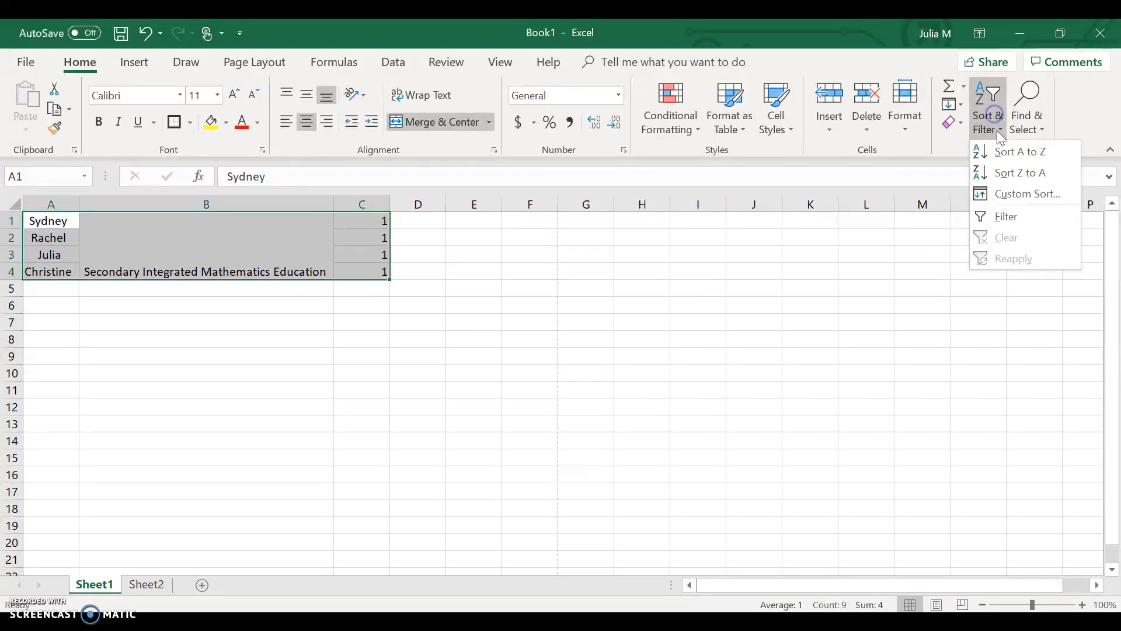
{"action": "left_click", "coordinate": [1002, 157]}
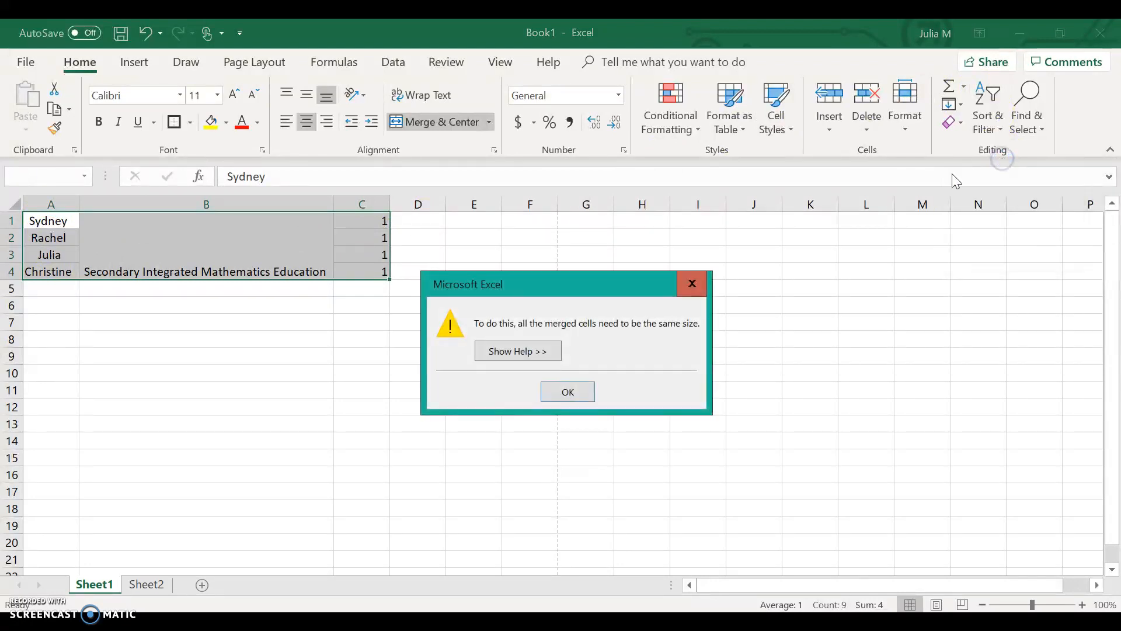
{"action": "left_click", "coordinate": [565, 397]}
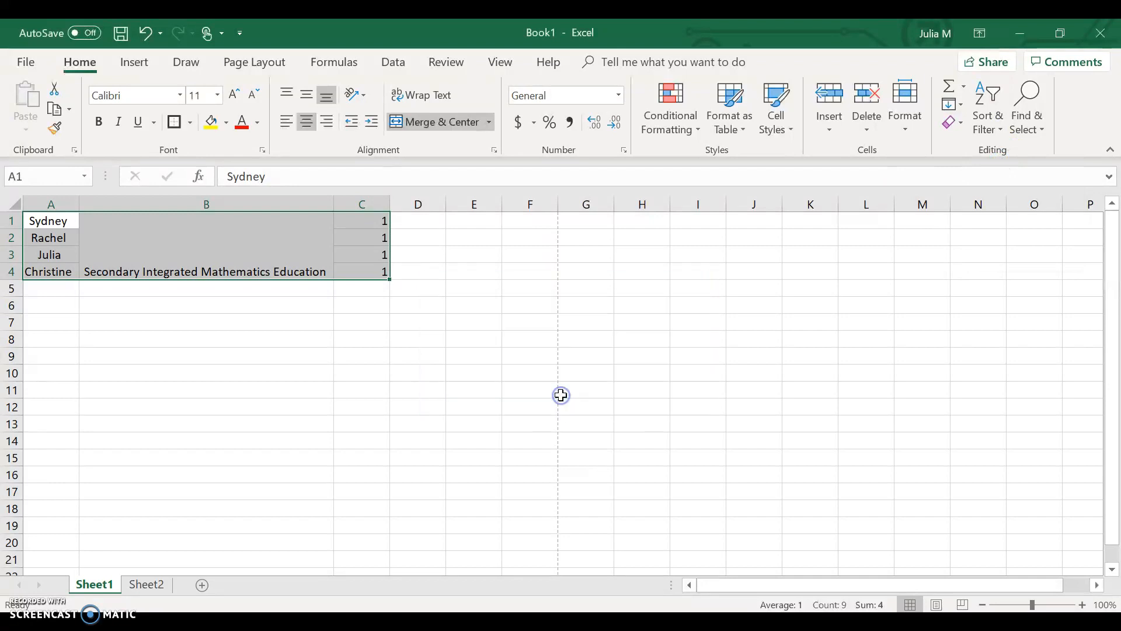
Unmerge the cells B1:B4 that hold the program title.
{"action": "left_click", "coordinate": [161, 259]}
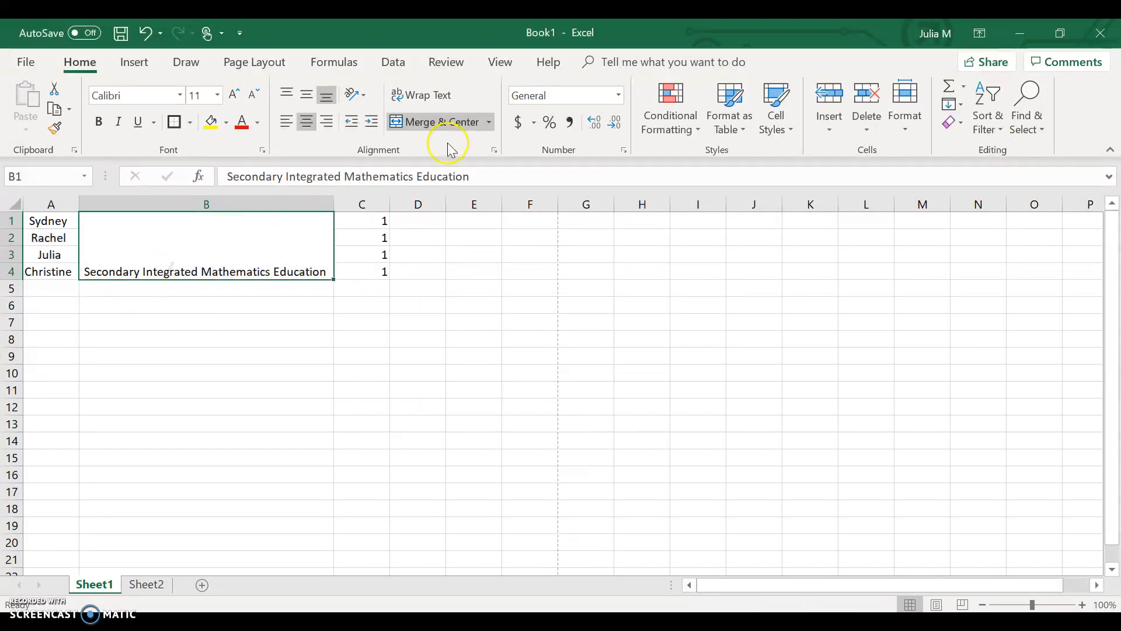
{"action": "left_click", "coordinate": [440, 126]}
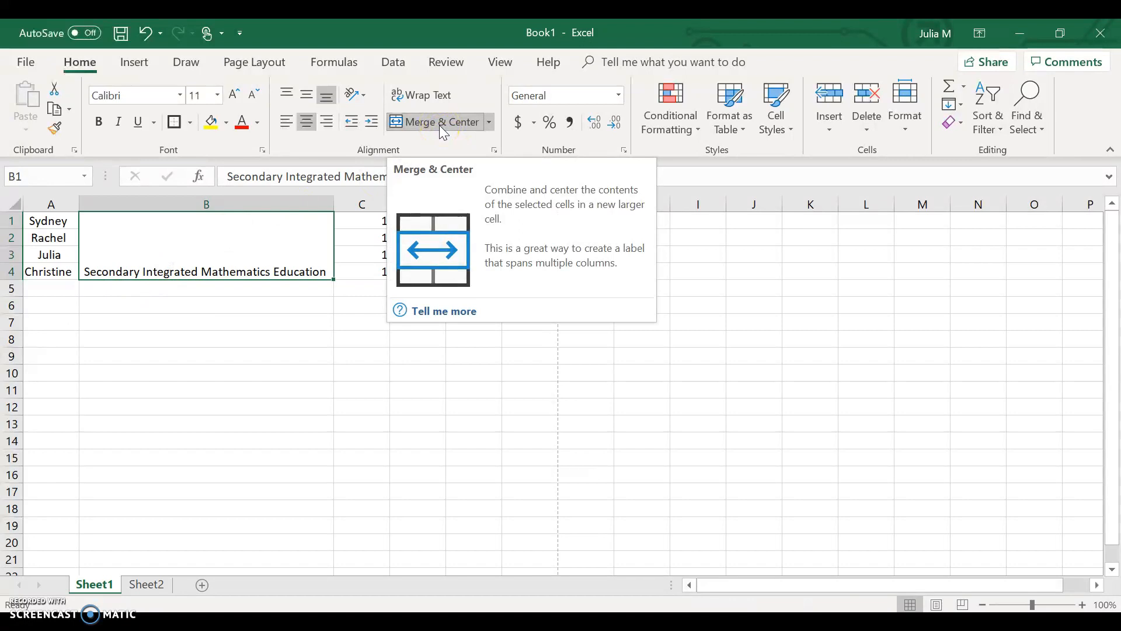
{"action": "left_click", "coordinate": [442, 130]}
{"action": "left_click", "coordinate": [128, 407]}
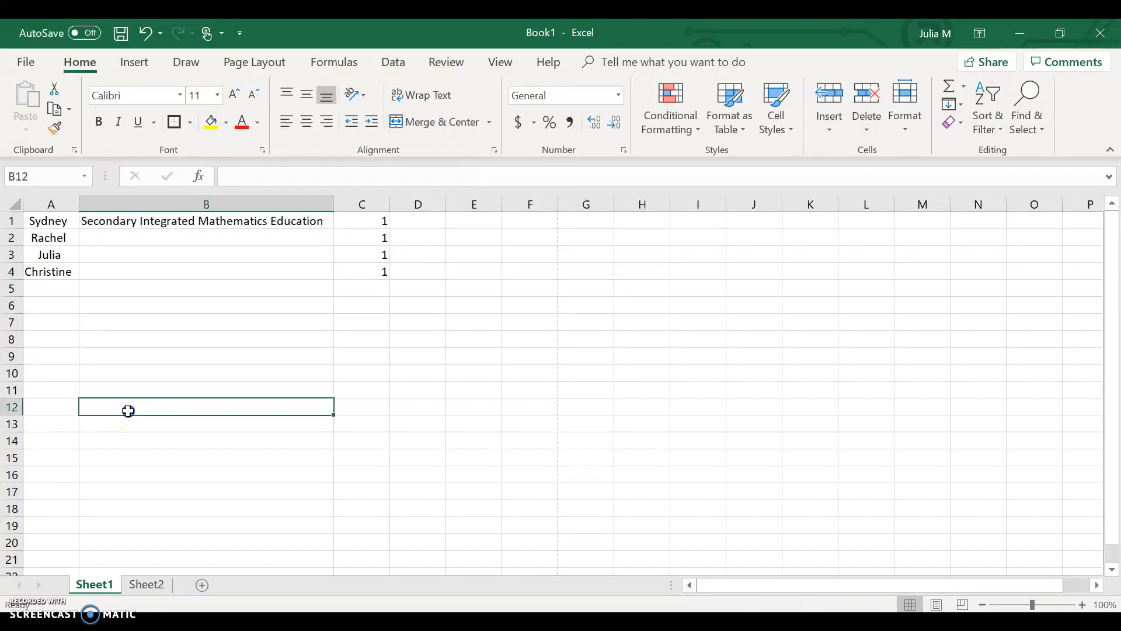
Sort the range A1:C4 from A to Z by the names in column A.
{"action": "left_click_drag", "start_coordinate": [38, 221], "coordinate": [371, 272]}
{"action": "left_click", "coordinate": [987, 116]}
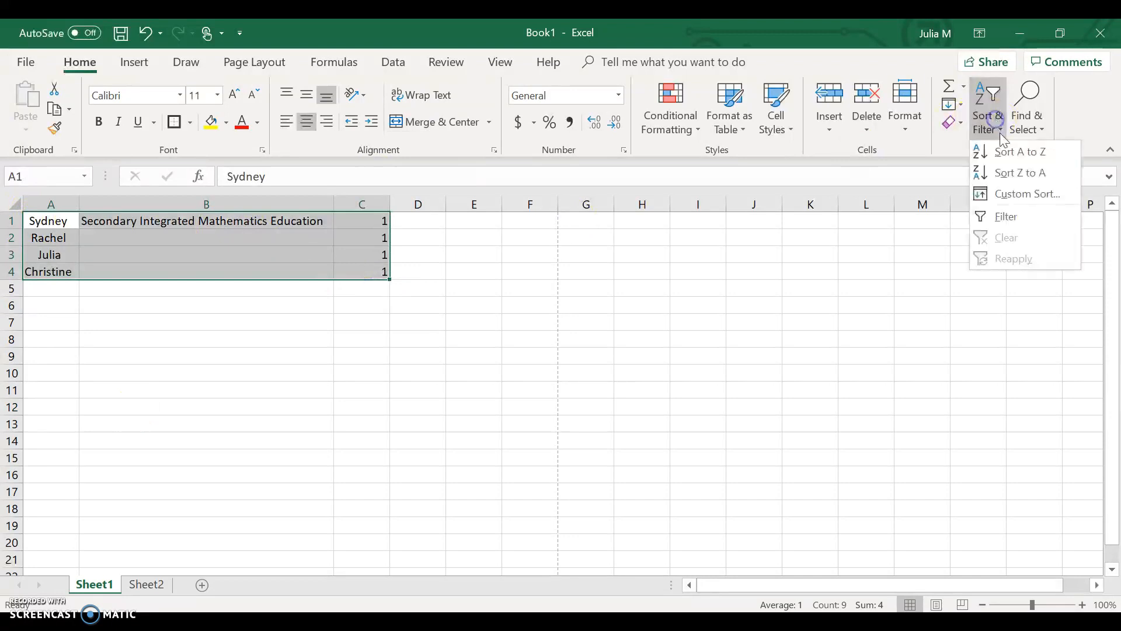
{"action": "left_click", "coordinate": [1010, 151]}
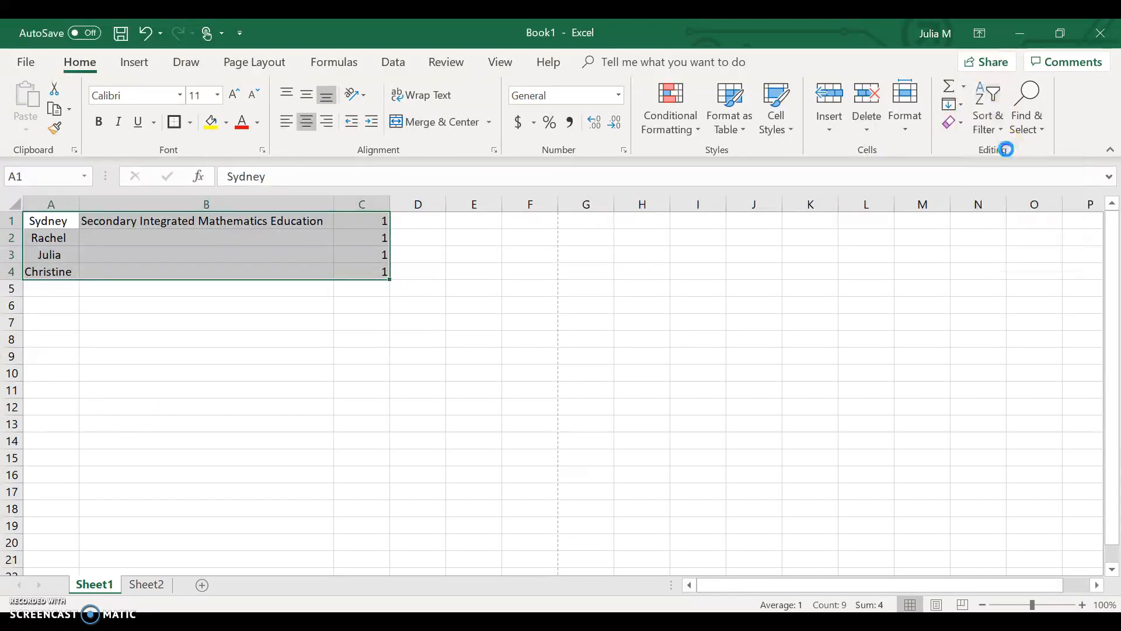
{"action": "left_click", "coordinate": [633, 391]}
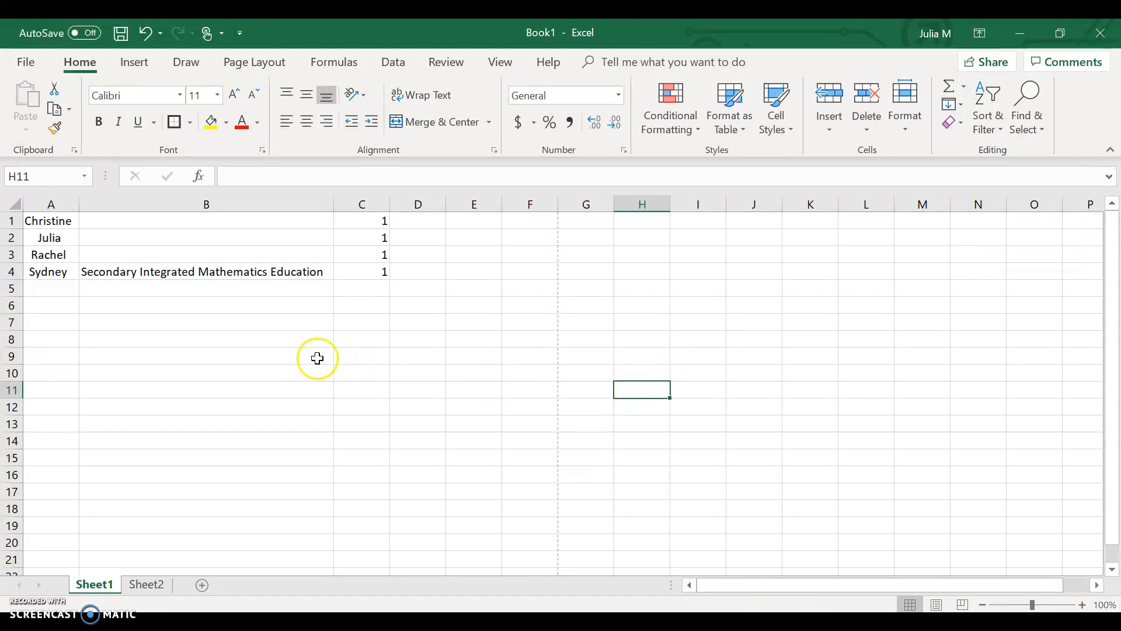
Merge and center B1:B4 again around the program title beside the sorted names.
{"action": "left_click_drag", "start_coordinate": [275, 279], "coordinate": [251, 224]}
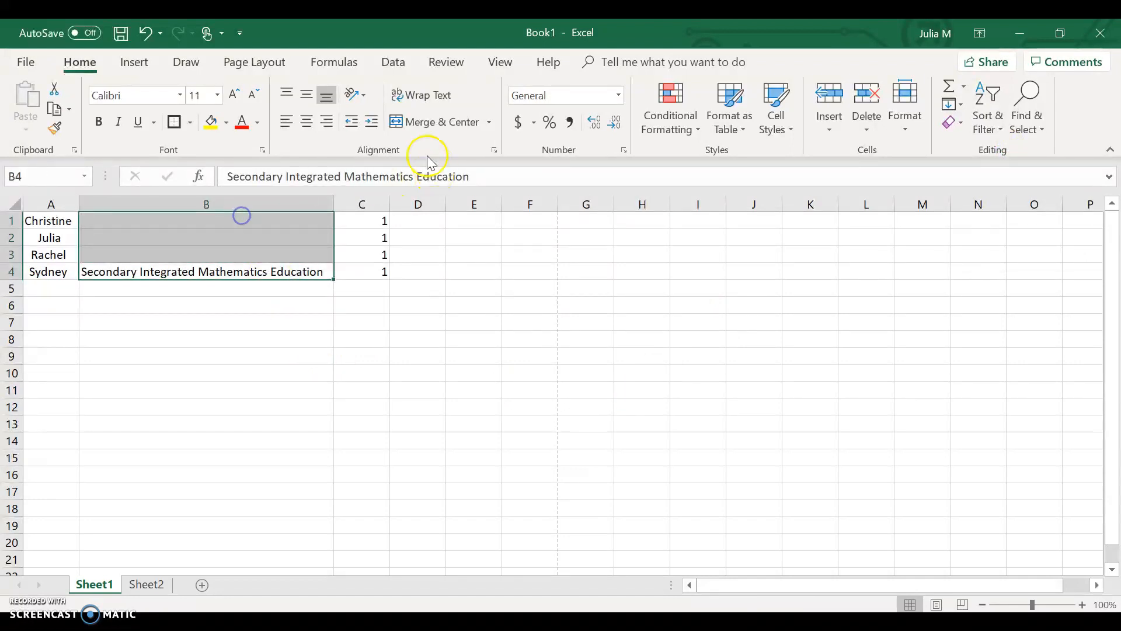
{"action": "left_click", "coordinate": [432, 123]}
{"action": "left_click", "coordinate": [555, 387]}
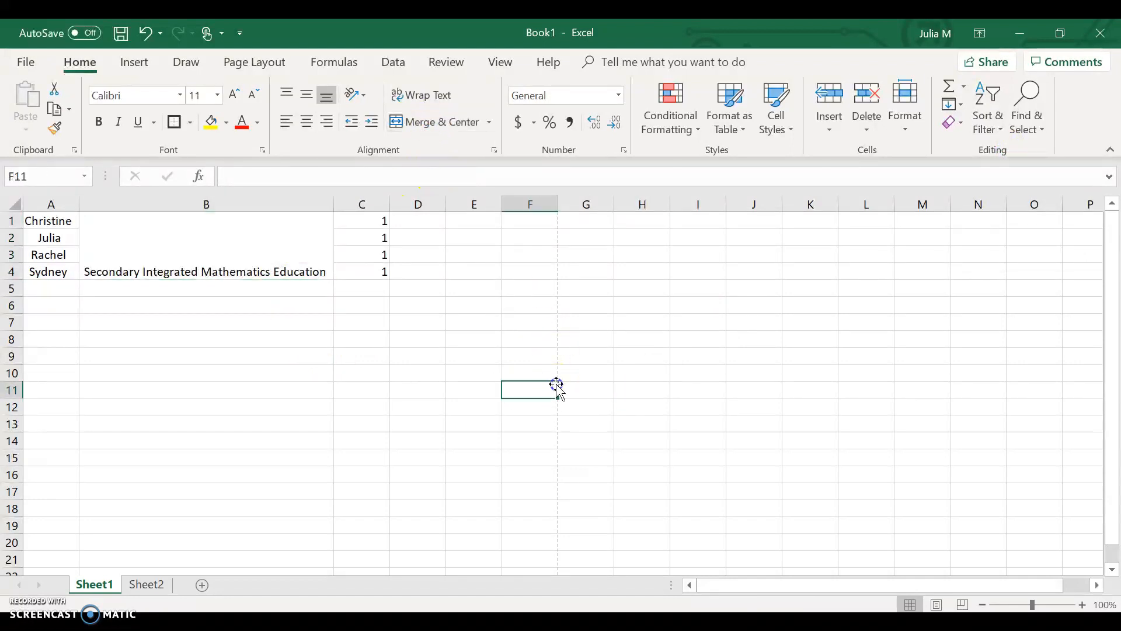
Switch to Sheet2 with the x and y data table.
{"action": "left_click", "coordinate": [106, 582]}
{"action": "right_click", "coordinate": [106, 584]}
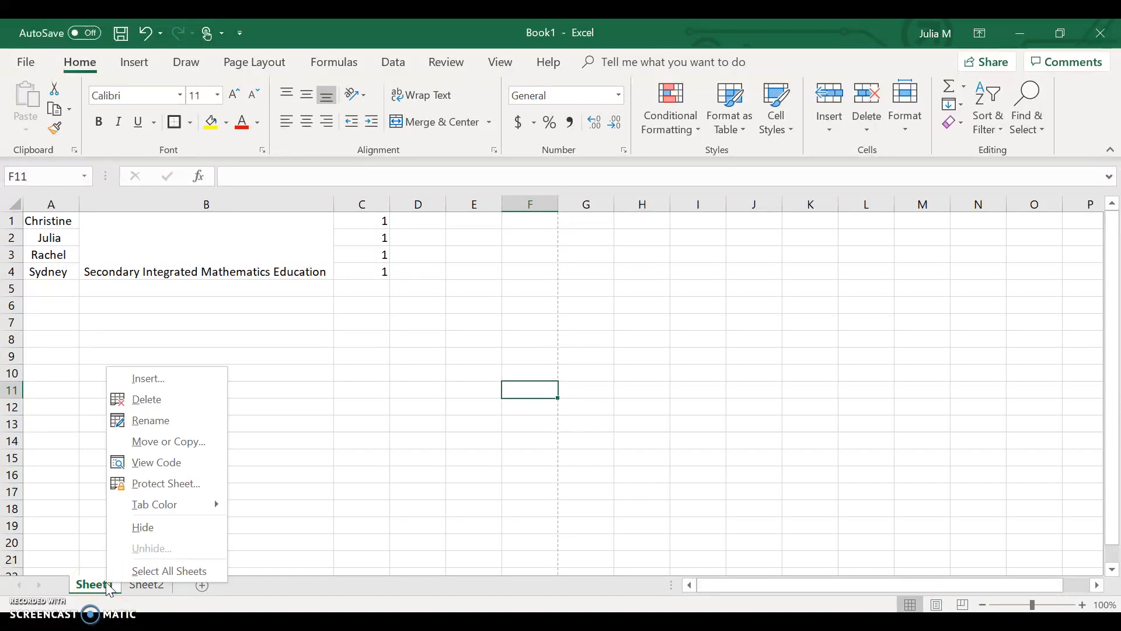
{"action": "left_click", "coordinate": [142, 585]}
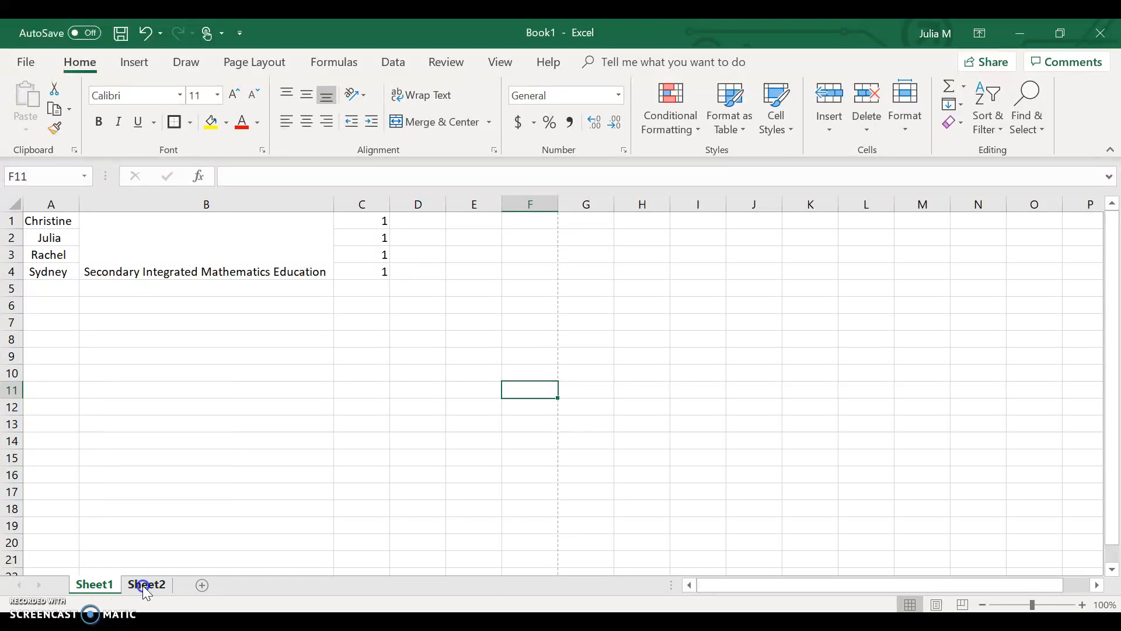
{"action": "left_click", "coordinate": [143, 585]}
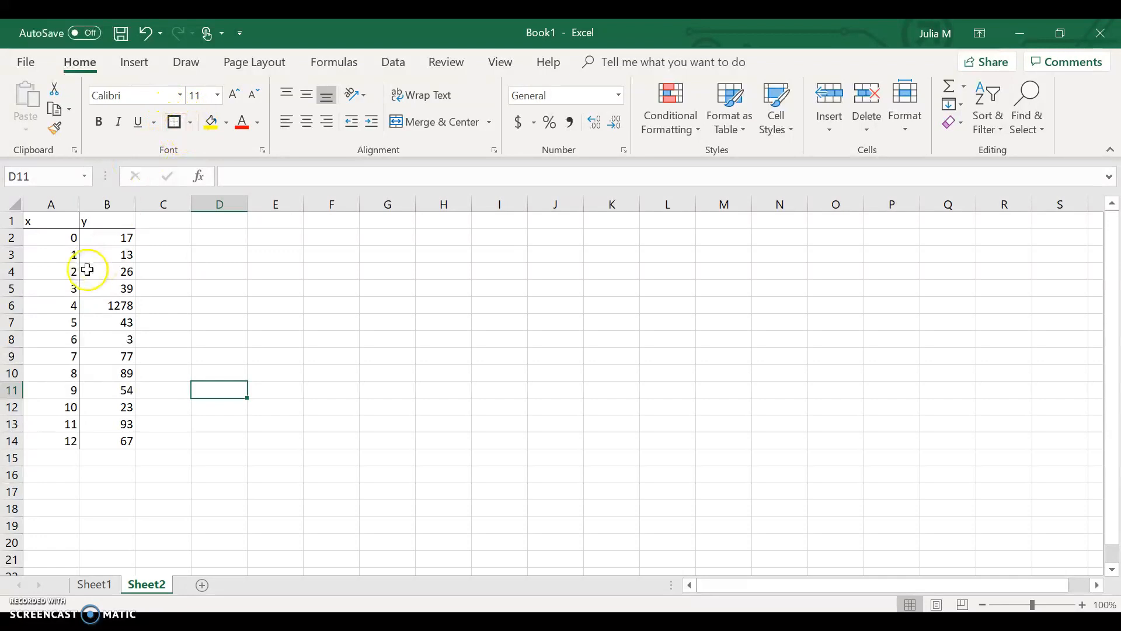
{"action": "left_click", "coordinate": [191, 122]}
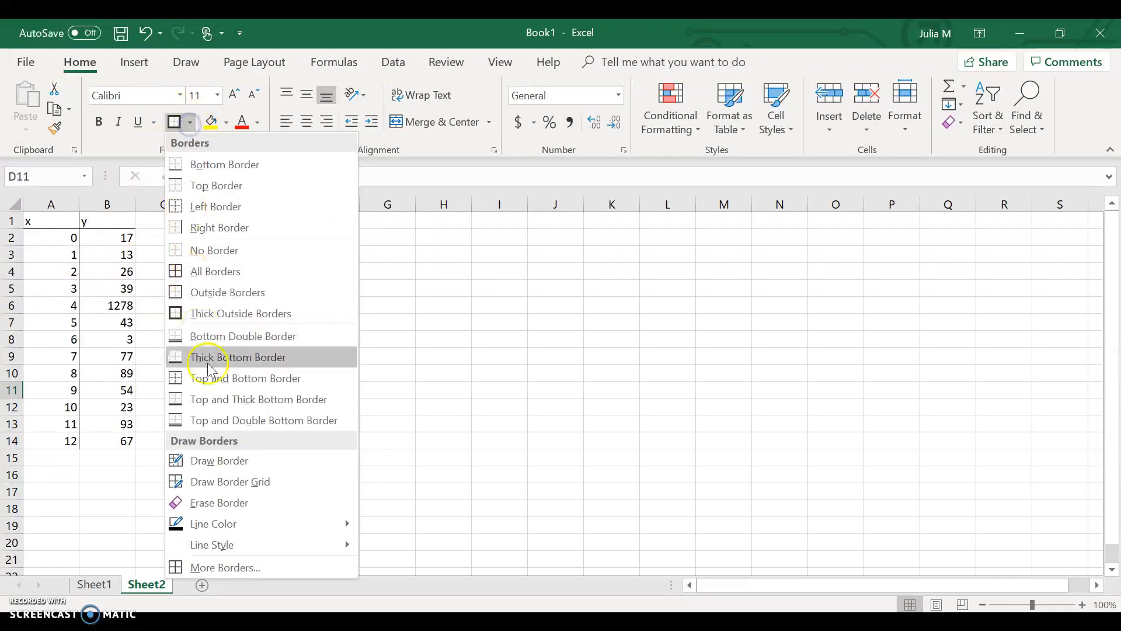
{"action": "left_click", "coordinate": [127, 410]}
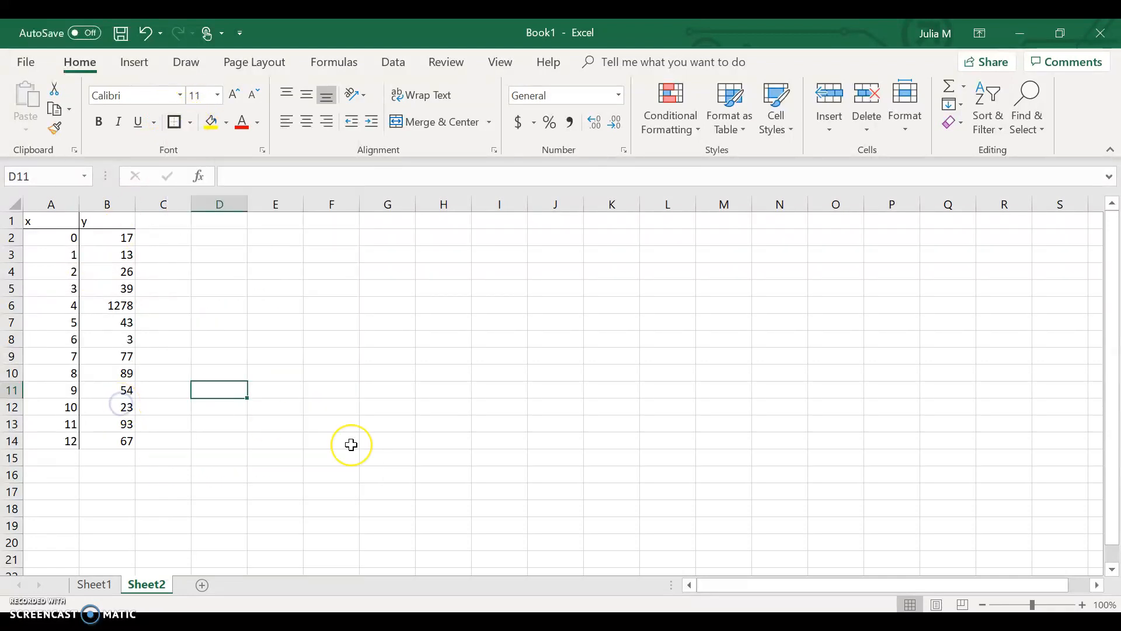
Enter the formula =SUM(B2:B14) in cell D3 to total the y values.
{"action": "left_click", "coordinate": [221, 255]}
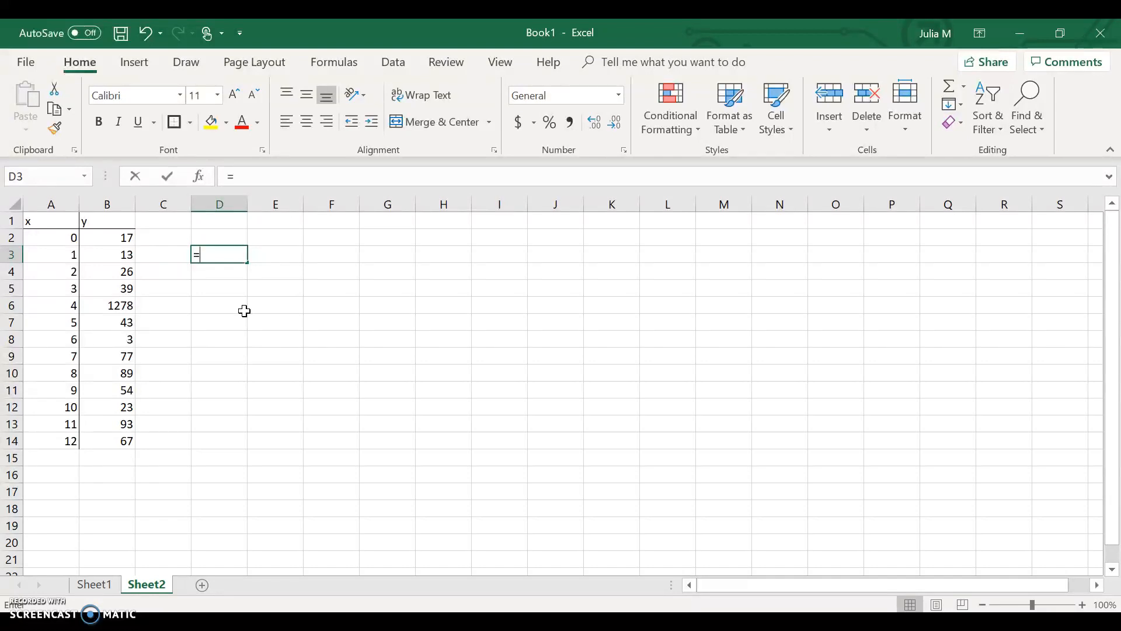
{"action": "type", "text": "="}
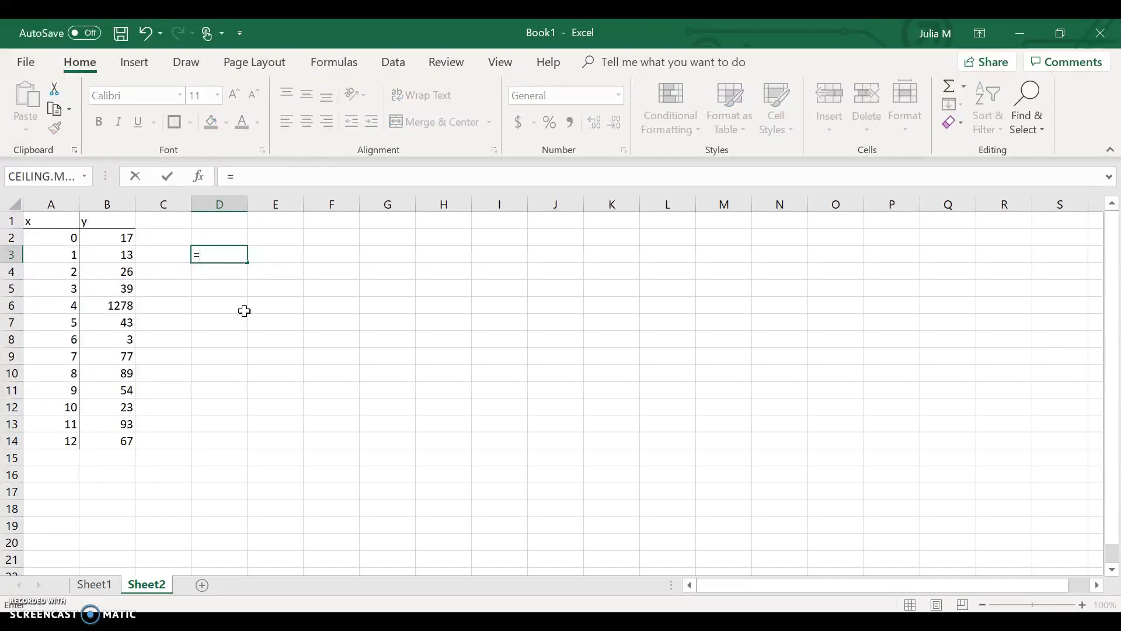
{"action": "type", "text": "sum"}
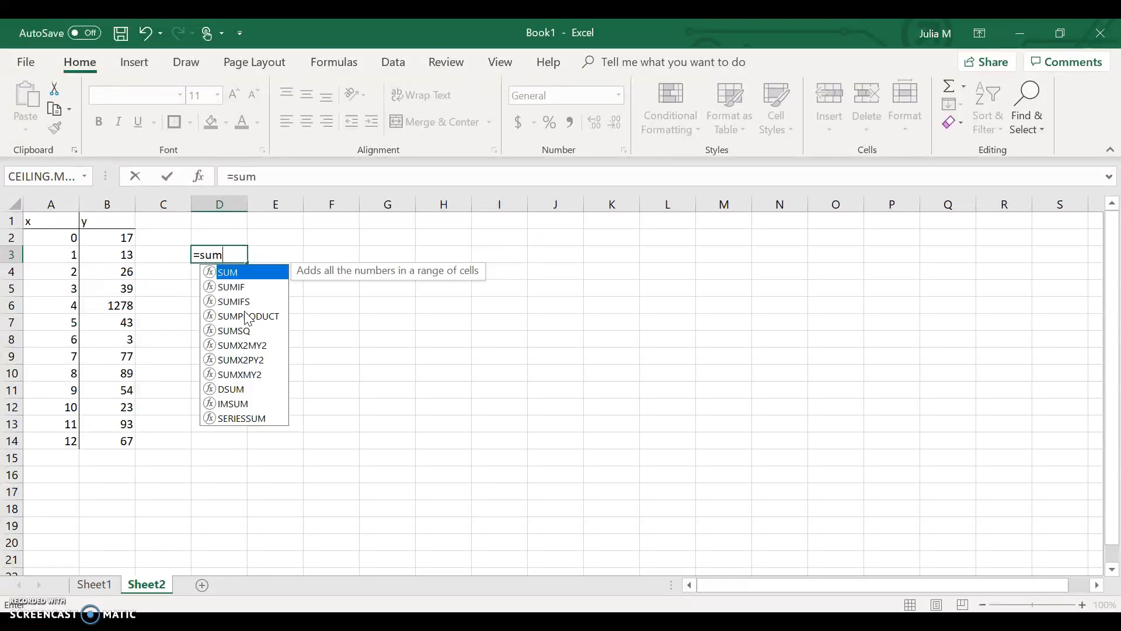
{"action": "type", "text": "("}
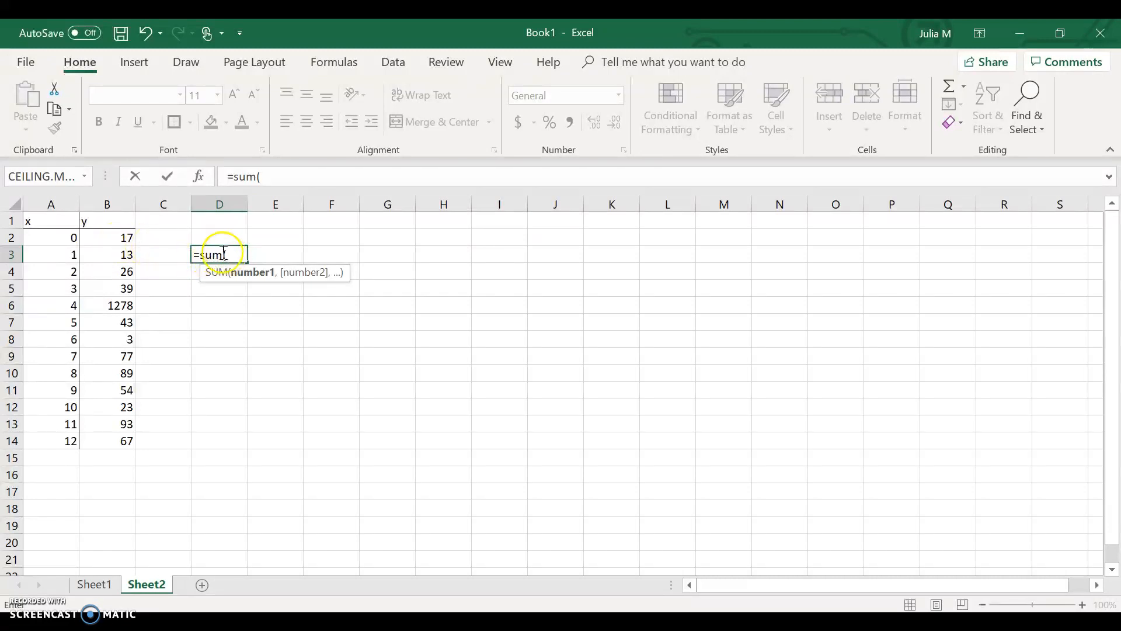
{"action": "left_click", "coordinate": [102, 238]}
{"action": "left_click_drag", "start_coordinate": [104, 247], "coordinate": [118, 443]}
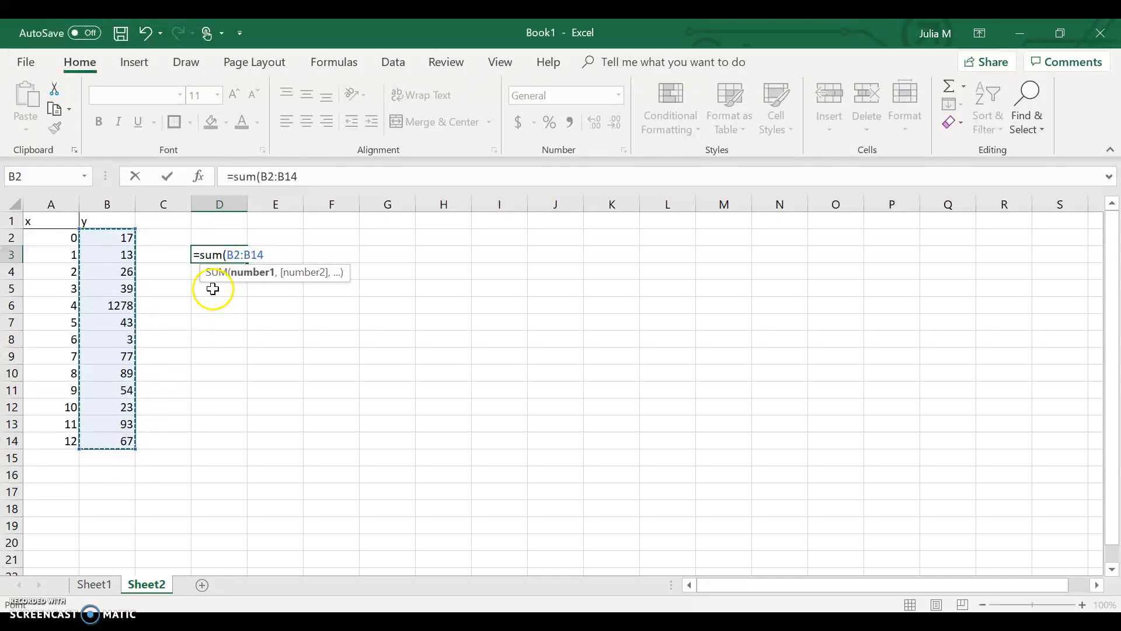
{"action": "left_click", "coordinate": [241, 259]}
{"action": "type", "text": ")"}
{"action": "key", "text": "Return"}
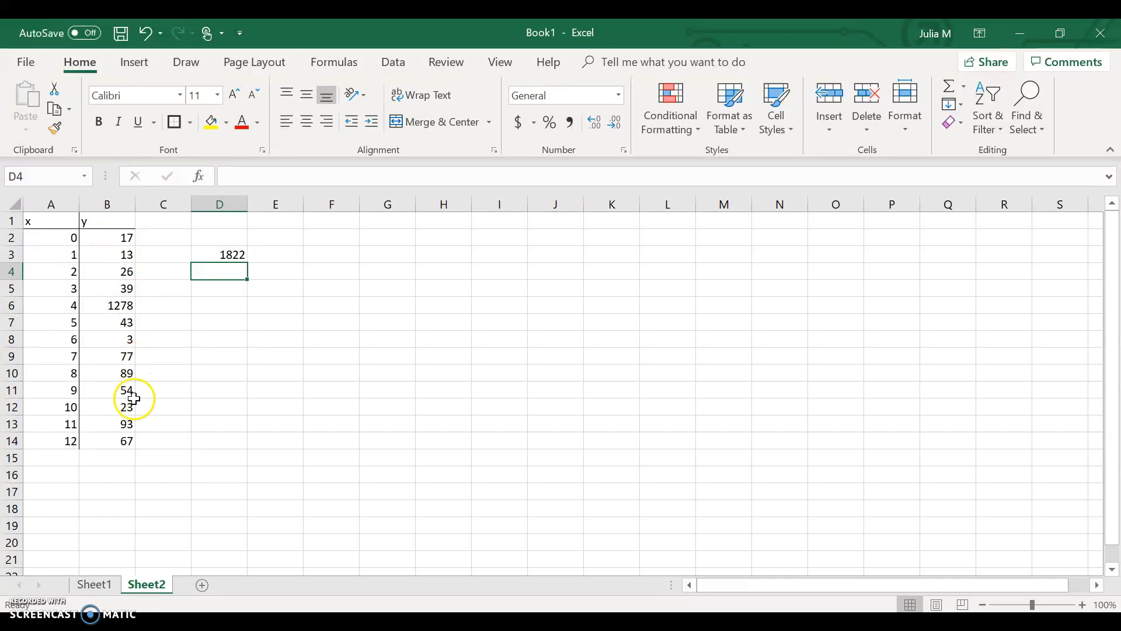
Format the total in cell D3 with the Comma Style thousands separator.
{"action": "left_click", "coordinate": [242, 257]}
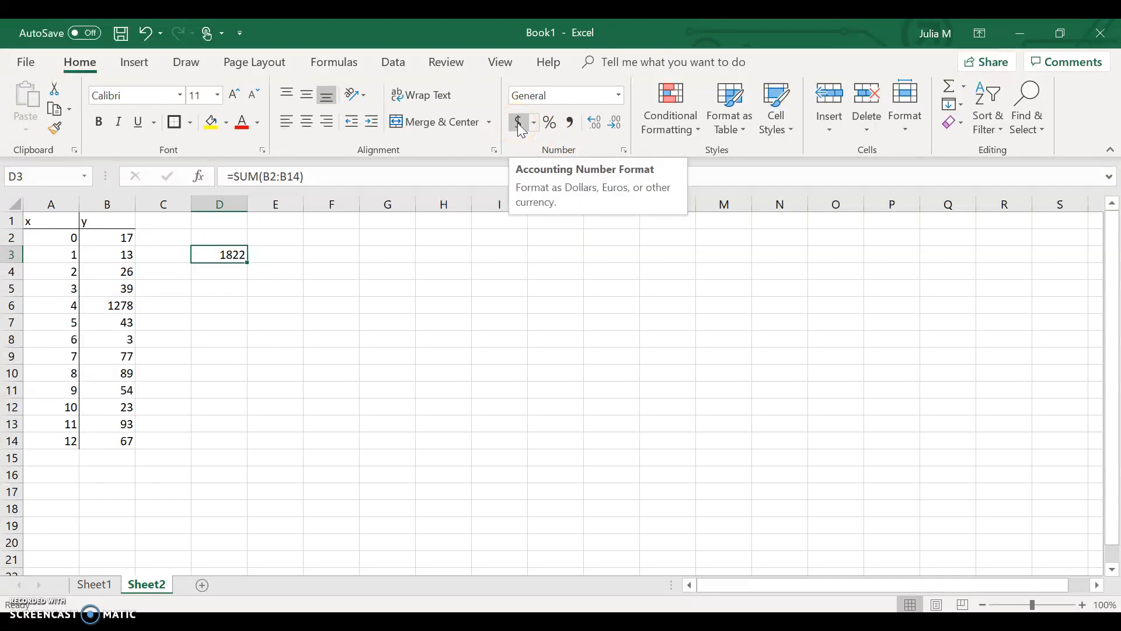
{"action": "left_click", "coordinate": [548, 130]}
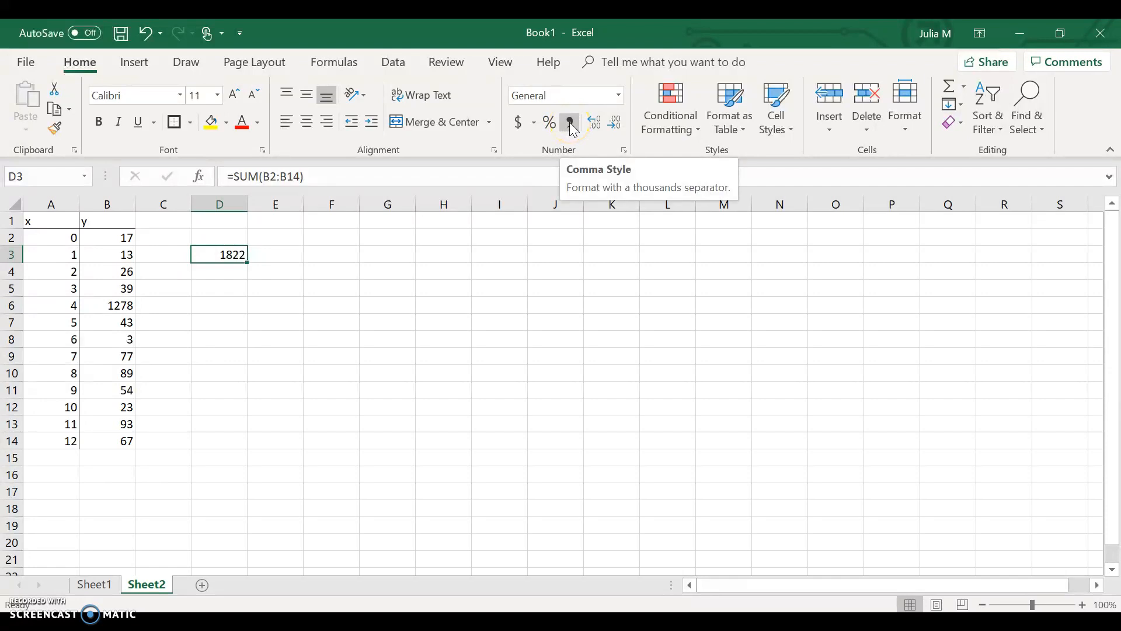
{"action": "left_click", "coordinate": [571, 129]}
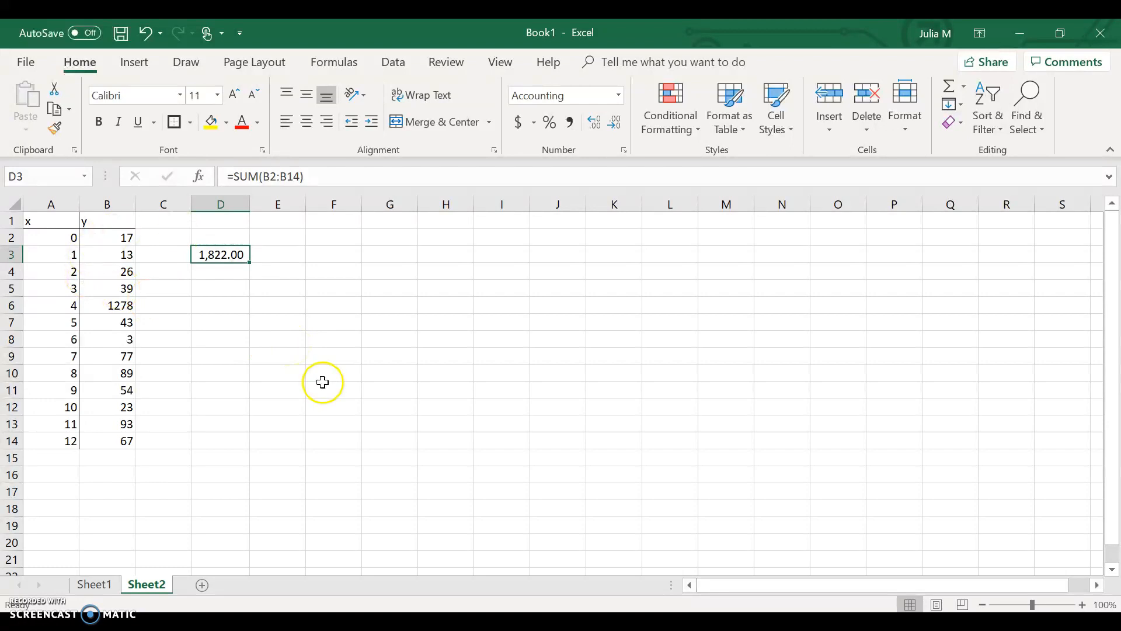
Insert the recommended Scatter chart with connected points for the x and y values in A2:B14.
{"action": "left_click", "coordinate": [132, 64]}
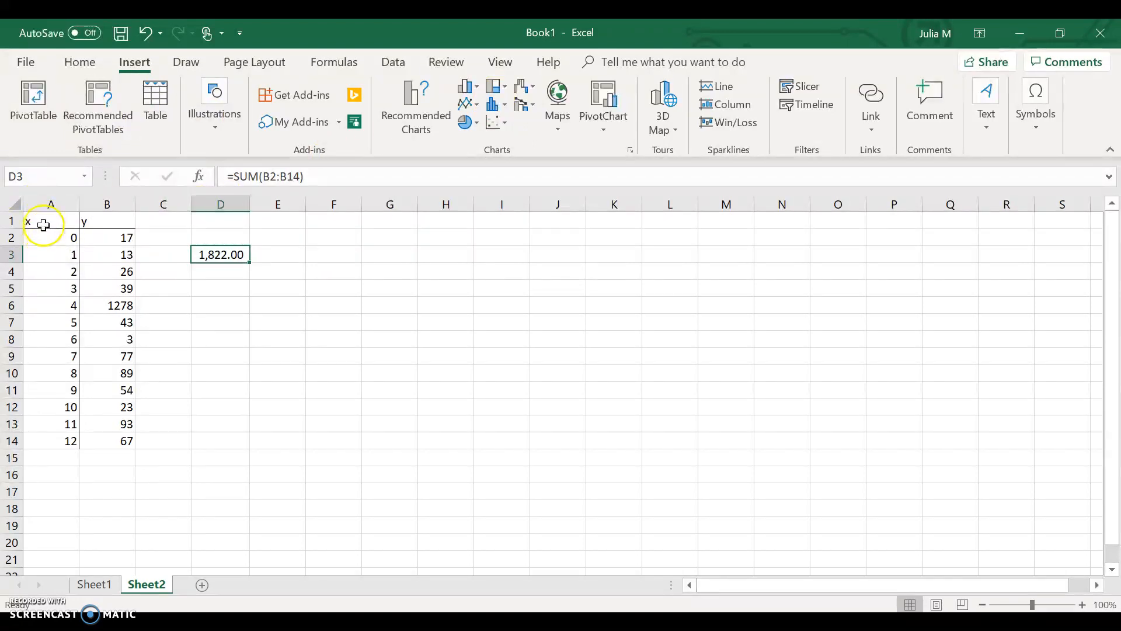
{"action": "left_click_drag", "start_coordinate": [43, 233], "coordinate": [120, 442]}
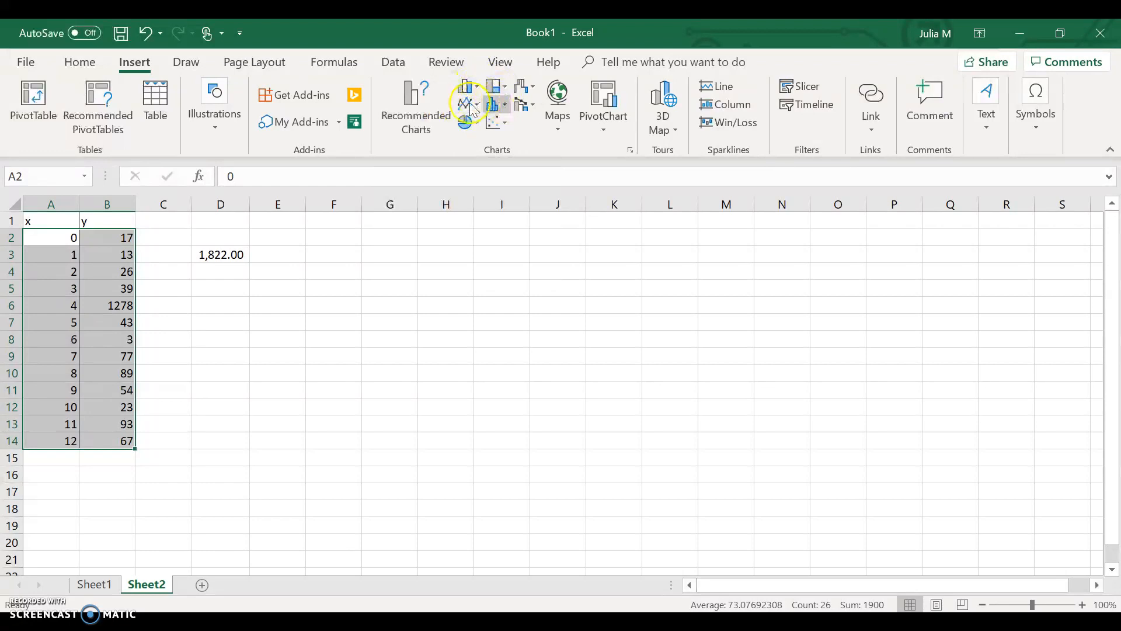
{"action": "left_click", "coordinate": [434, 123]}
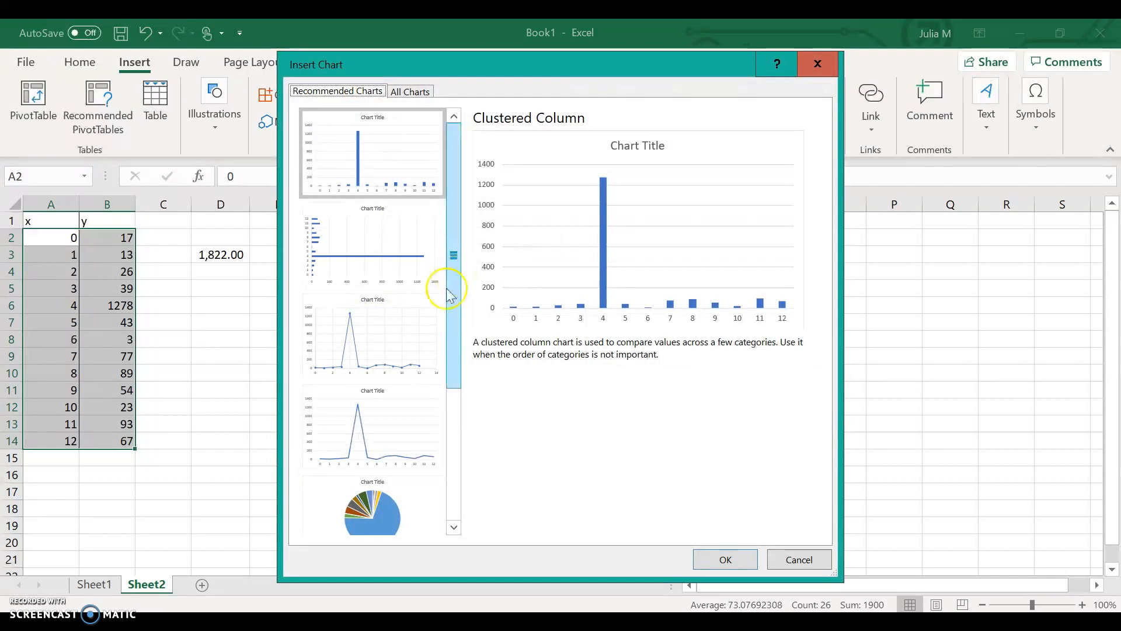
{"action": "left_click", "coordinate": [361, 350]}
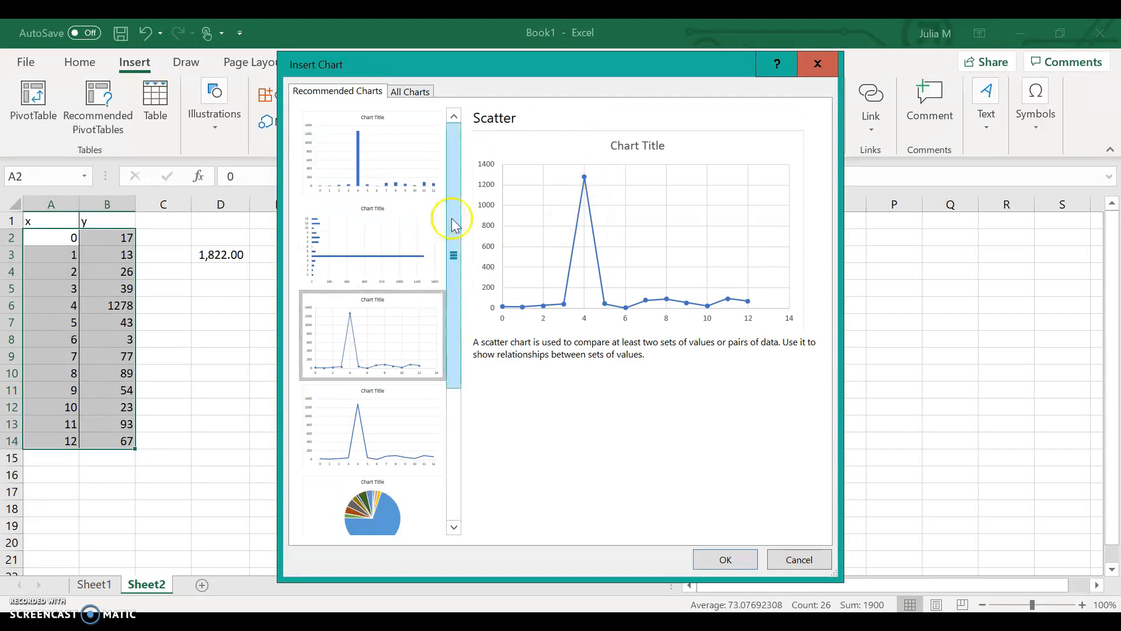
{"action": "left_click", "coordinate": [408, 143]}
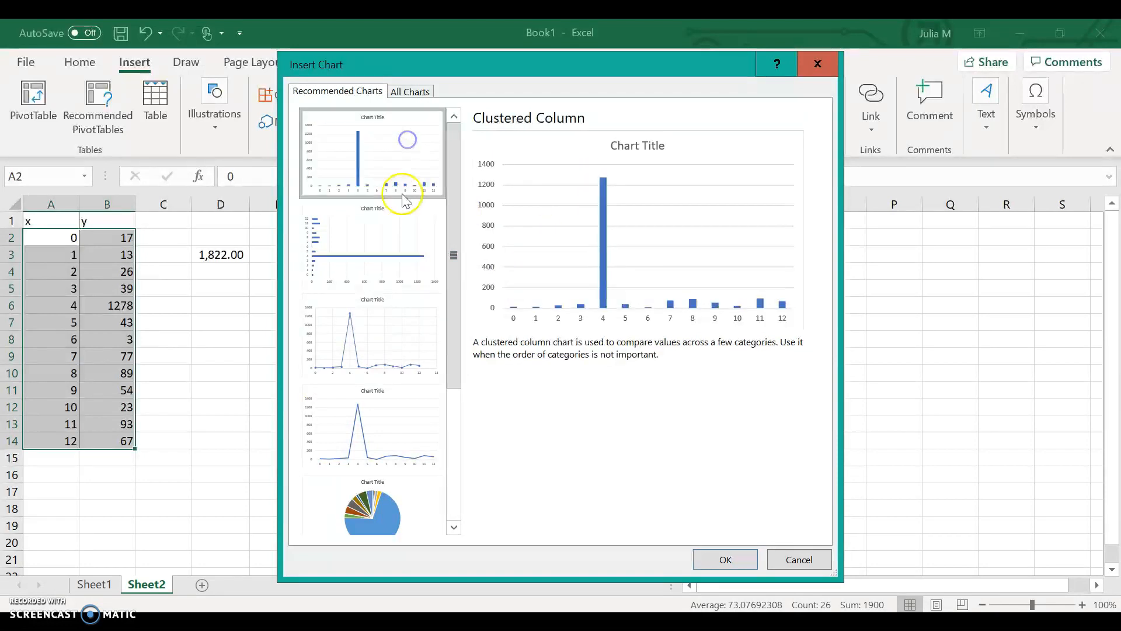
{"action": "left_click", "coordinate": [399, 261]}
{"action": "left_click", "coordinate": [383, 435]}
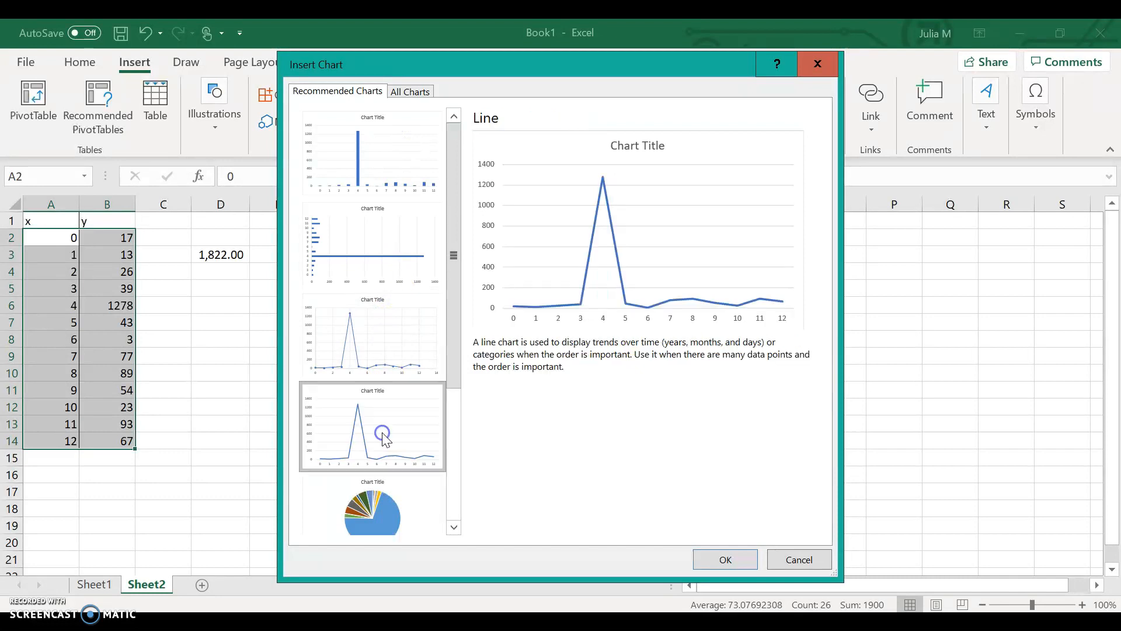
{"action": "left_click", "coordinate": [363, 505]}
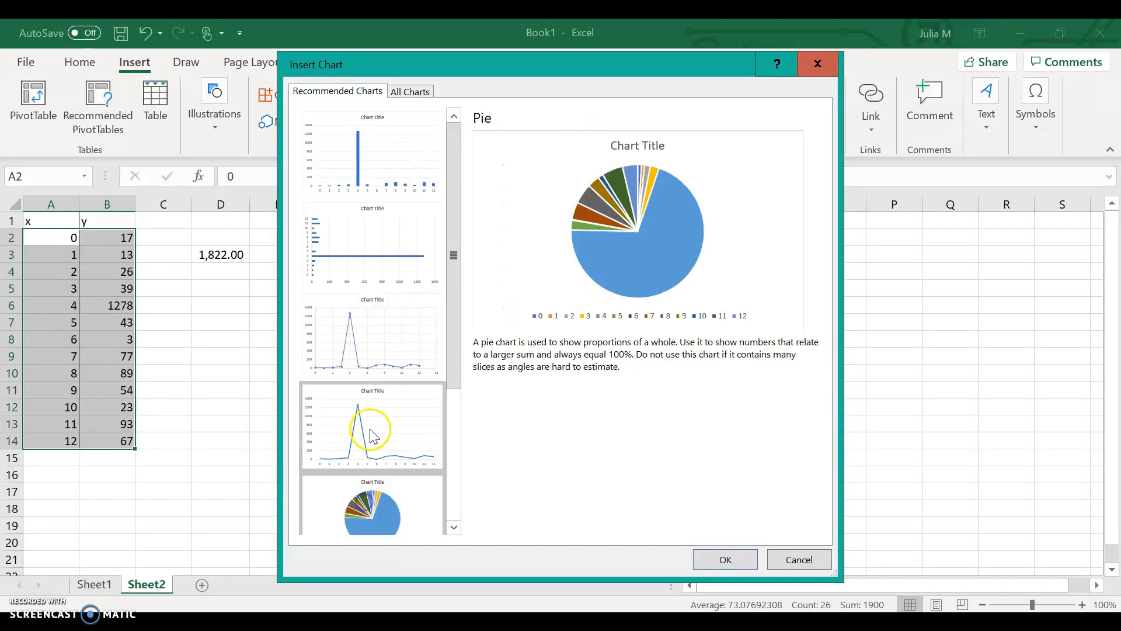
{"action": "left_click", "coordinate": [373, 326]}
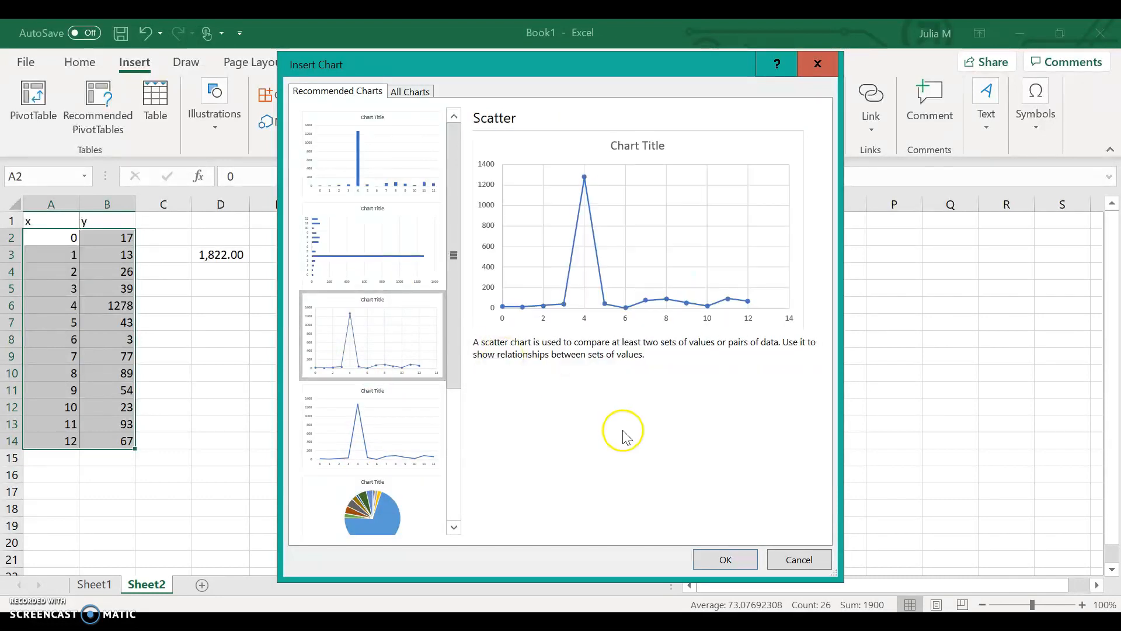
{"action": "left_click", "coordinate": [724, 560]}
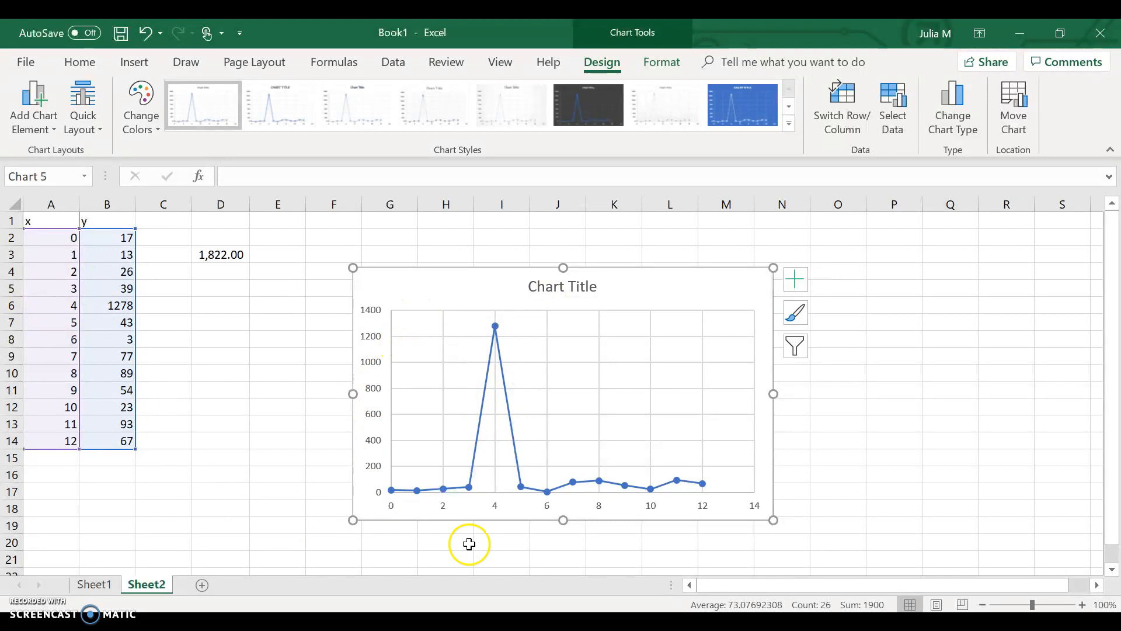
Replace the scatter chart's placeholder title with "Data".
{"action": "left_click", "coordinate": [562, 286]}
{"action": "triple_click", "coordinate": [561, 286]}
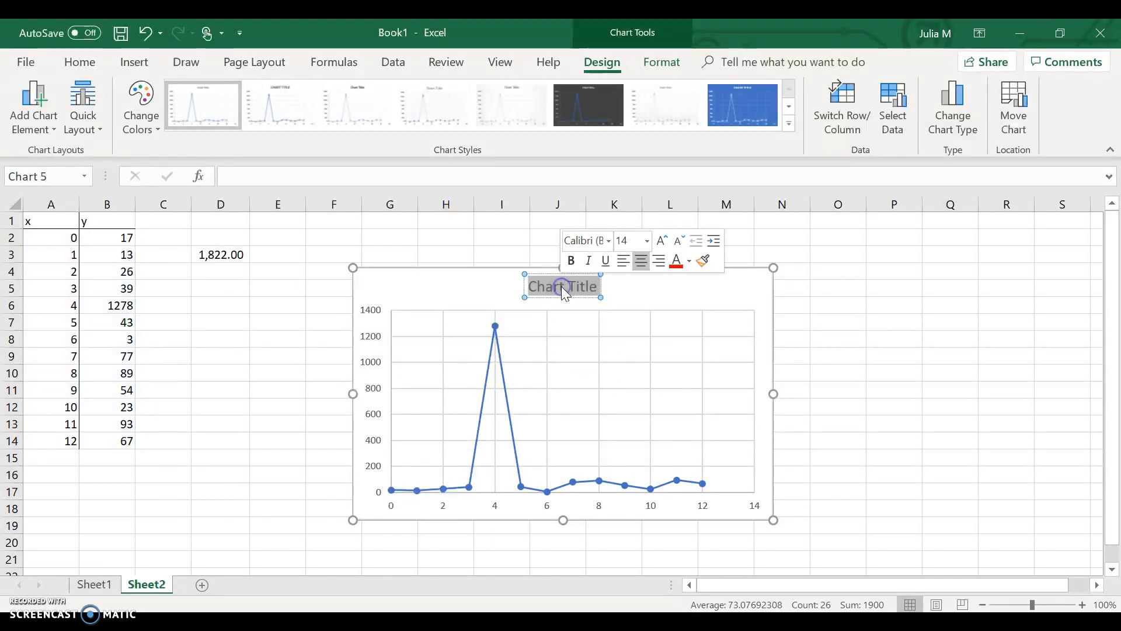
{"action": "type", "text": "Data"}
{"action": "left_click", "coordinate": [643, 295]}
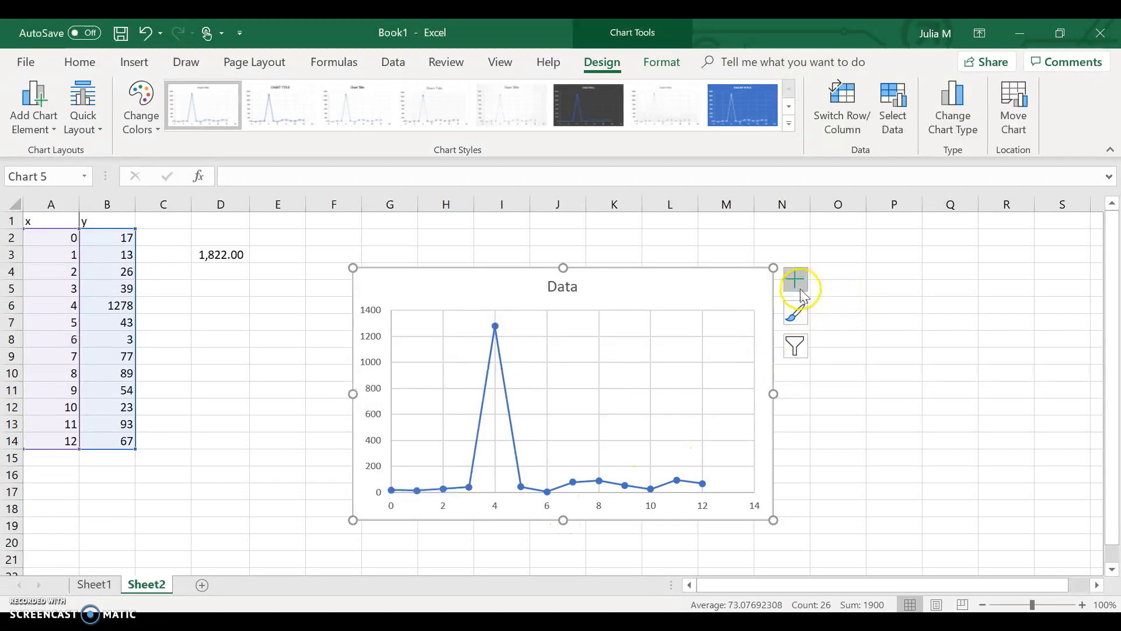
Apply the chart style with a solid blue background and white line markers, and deselect the chart.
{"action": "left_click", "coordinate": [795, 317]}
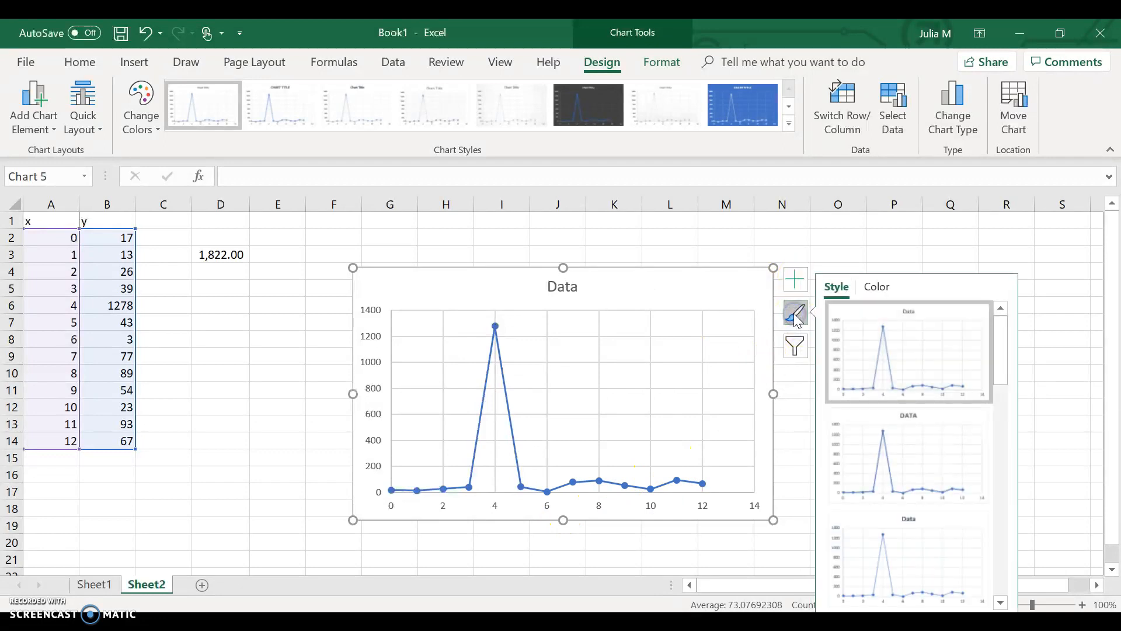
{"action": "scroll", "coordinate": [904, 443], "scroll_direction": "down", "scroll_amount": 3}
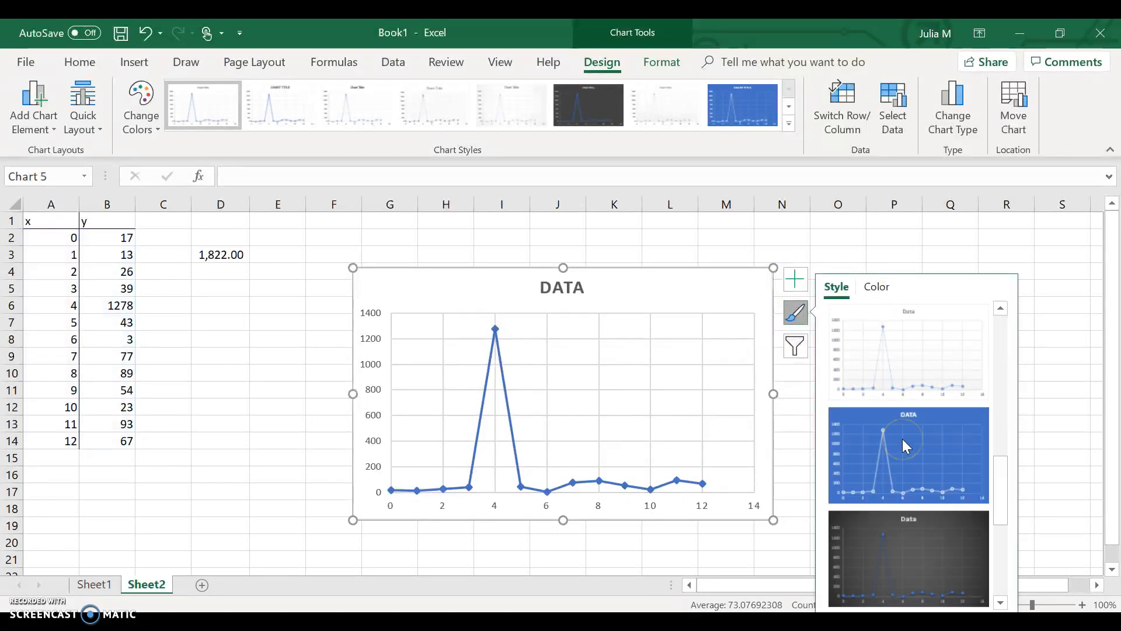
{"action": "left_click", "coordinate": [904, 483]}
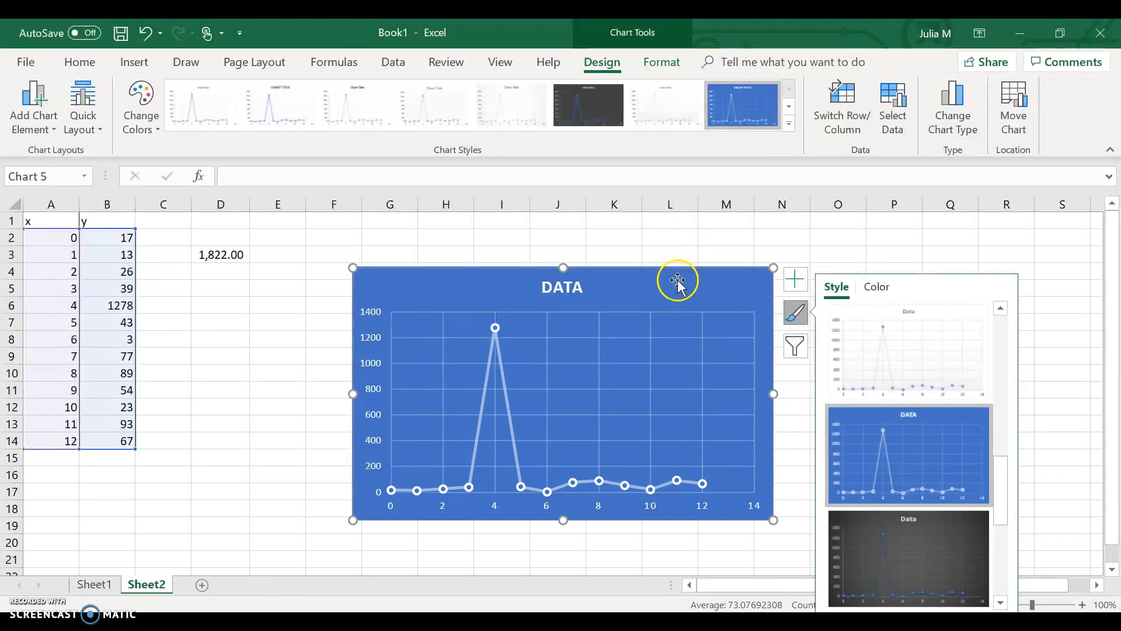
{"action": "left_click", "coordinate": [691, 241]}
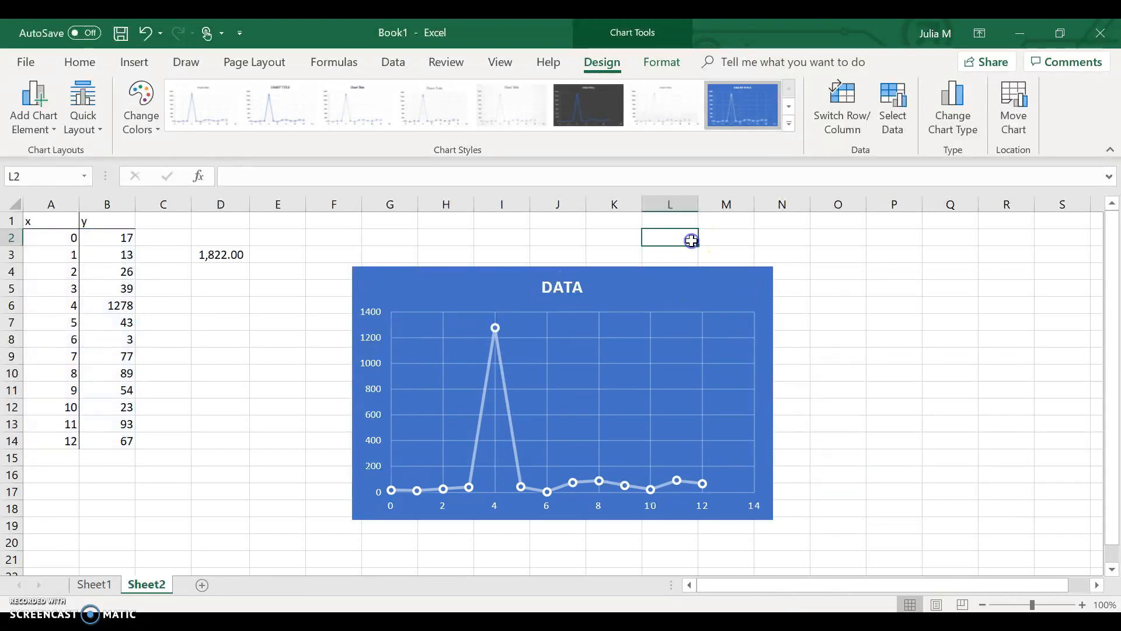
{"action": "left_click", "coordinate": [233, 255]}
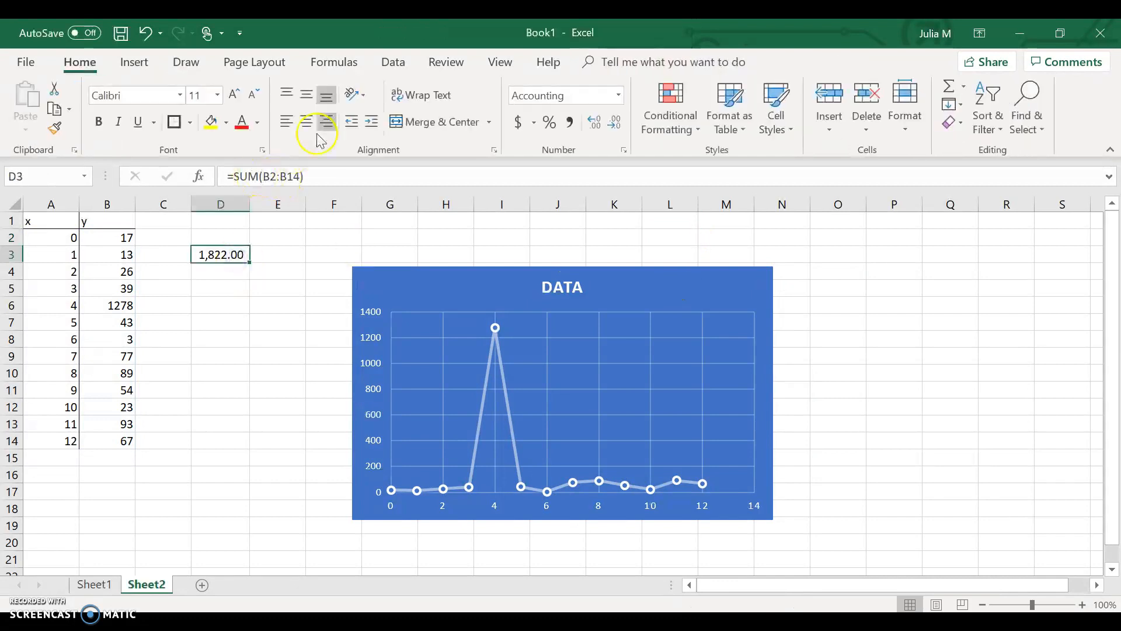
{"action": "left_click", "coordinate": [337, 63]}
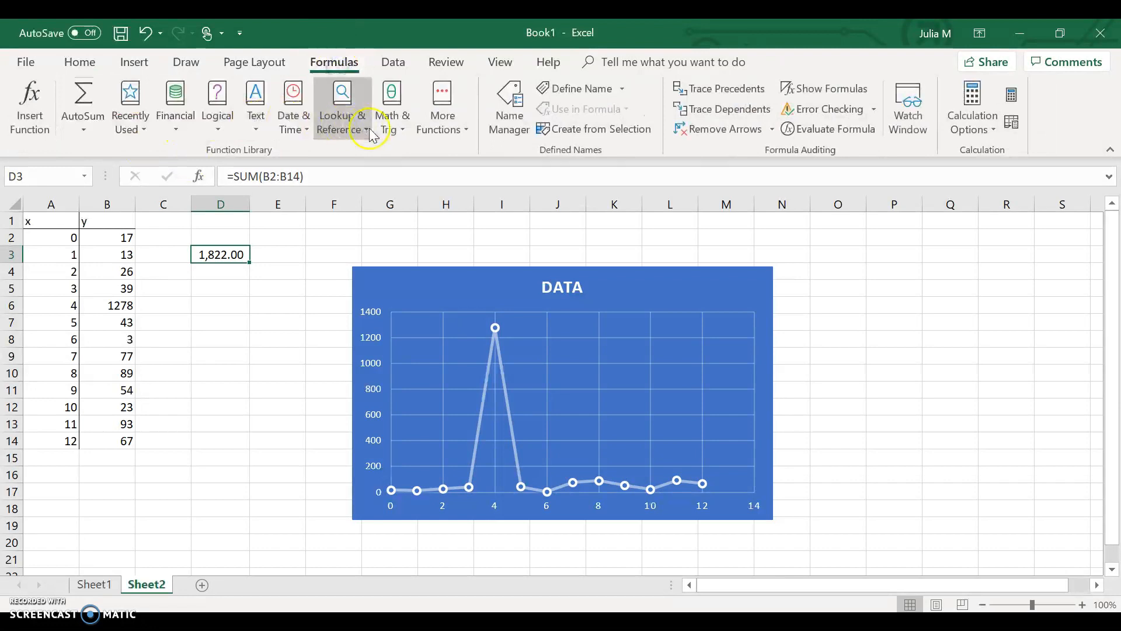
{"action": "left_click", "coordinate": [392, 125]}
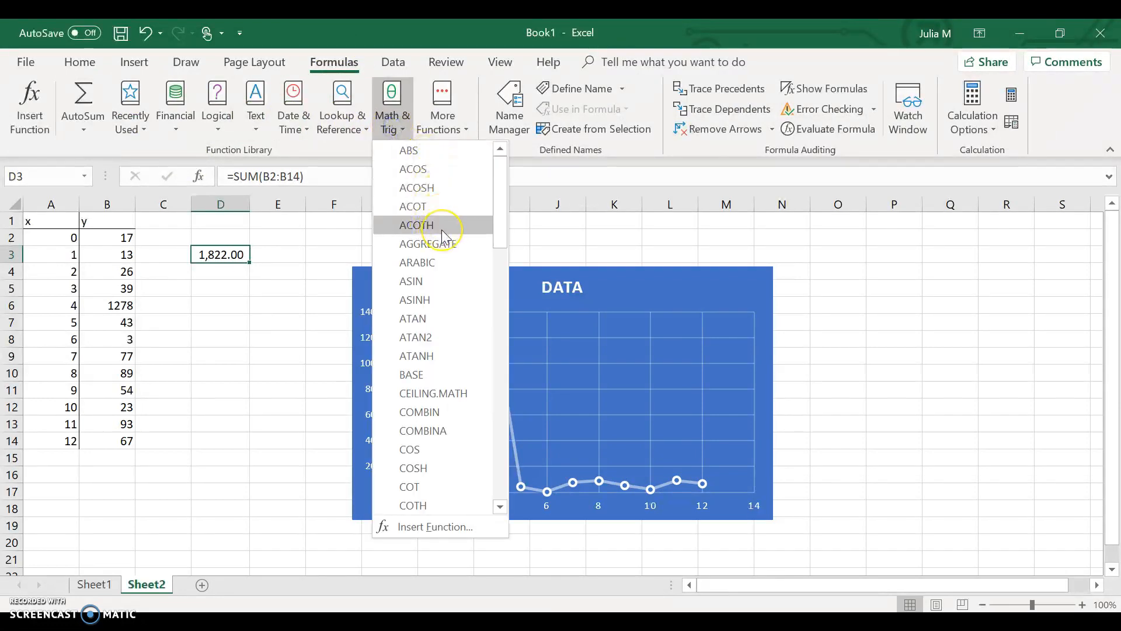
{"action": "scroll", "coordinate": [443, 232], "scroll_direction": "down", "scroll_amount": 7}
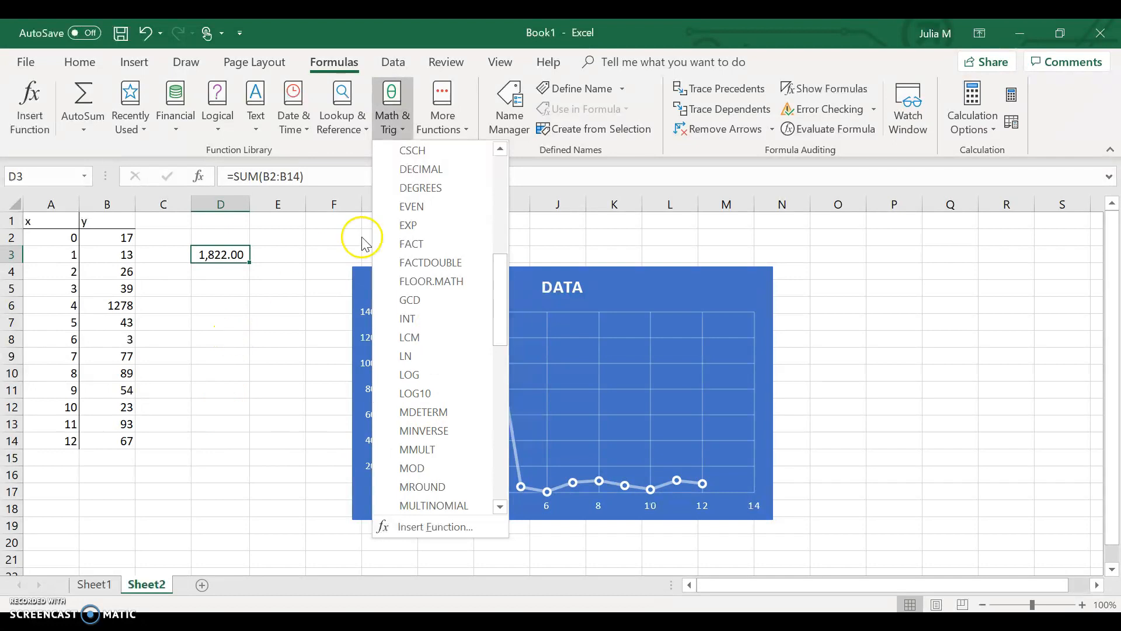
{"action": "left_click", "coordinate": [273, 331]}
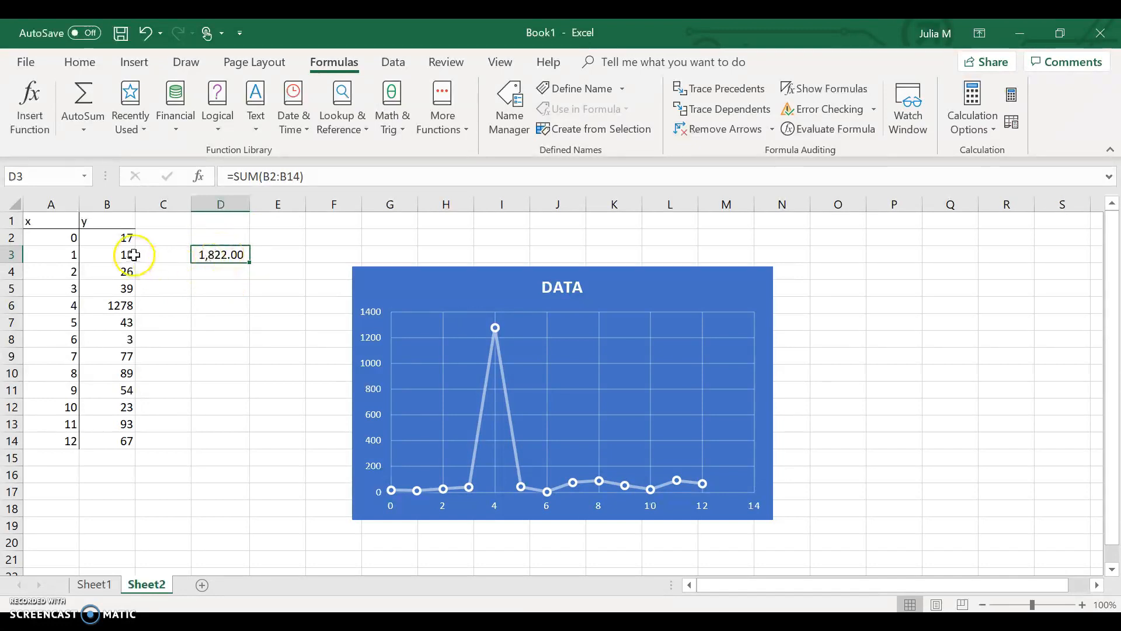
Sort the y values in B2:B14 from smallest to largest, continuing with the current selection only.
{"action": "left_click_drag", "start_coordinate": [111, 241], "coordinate": [91, 442]}
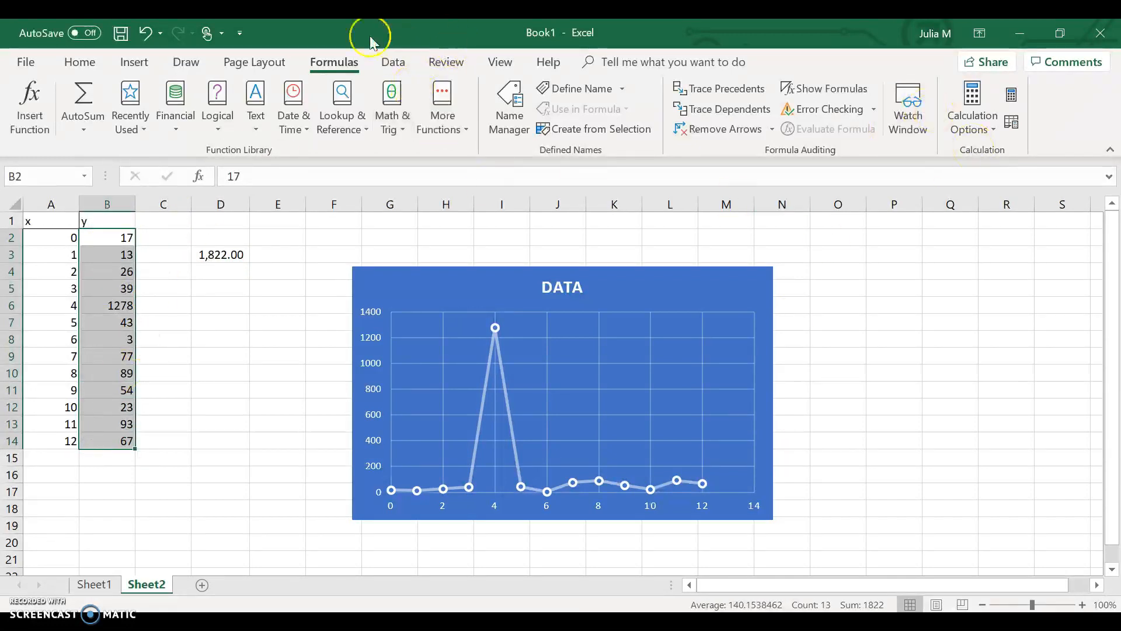
{"action": "left_click", "coordinate": [66, 68]}
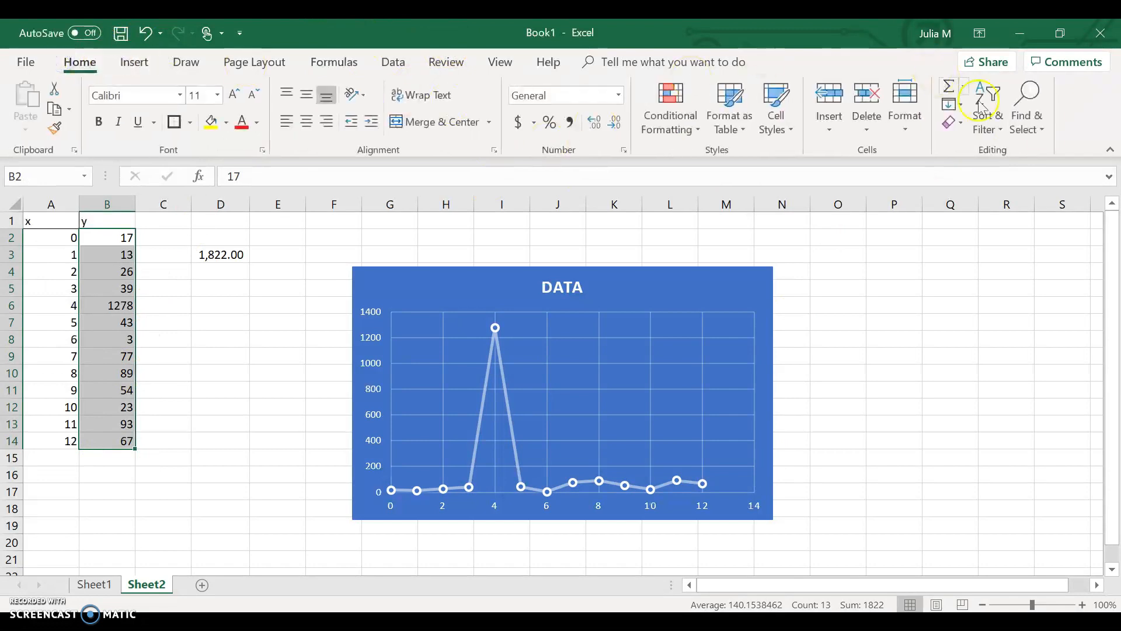
{"action": "left_click", "coordinate": [988, 127]}
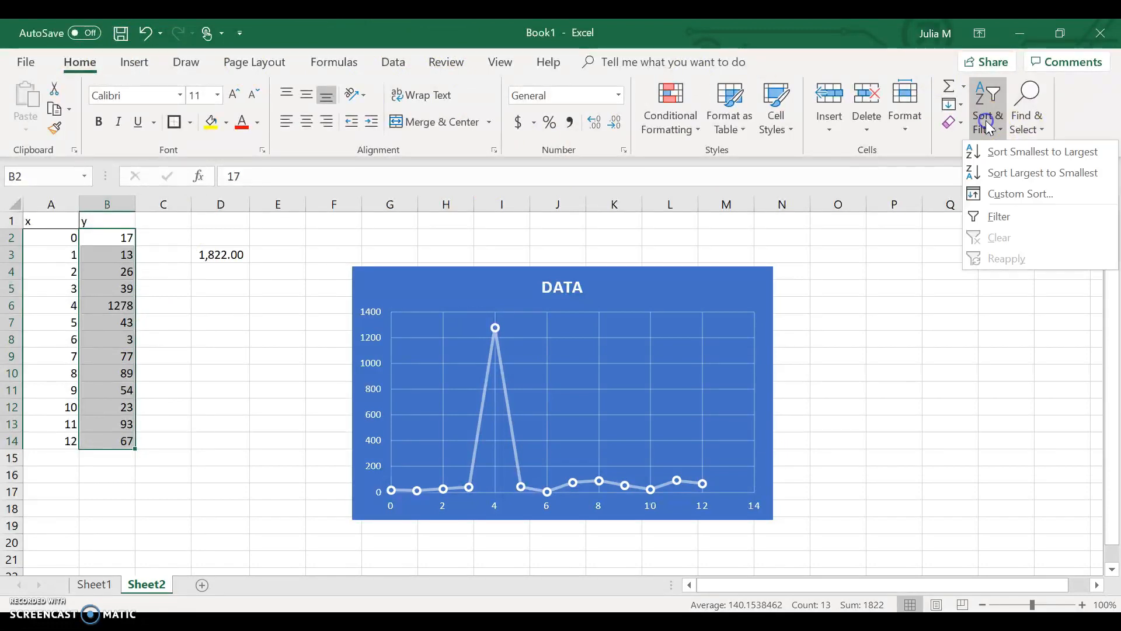
{"action": "left_click", "coordinate": [1004, 154]}
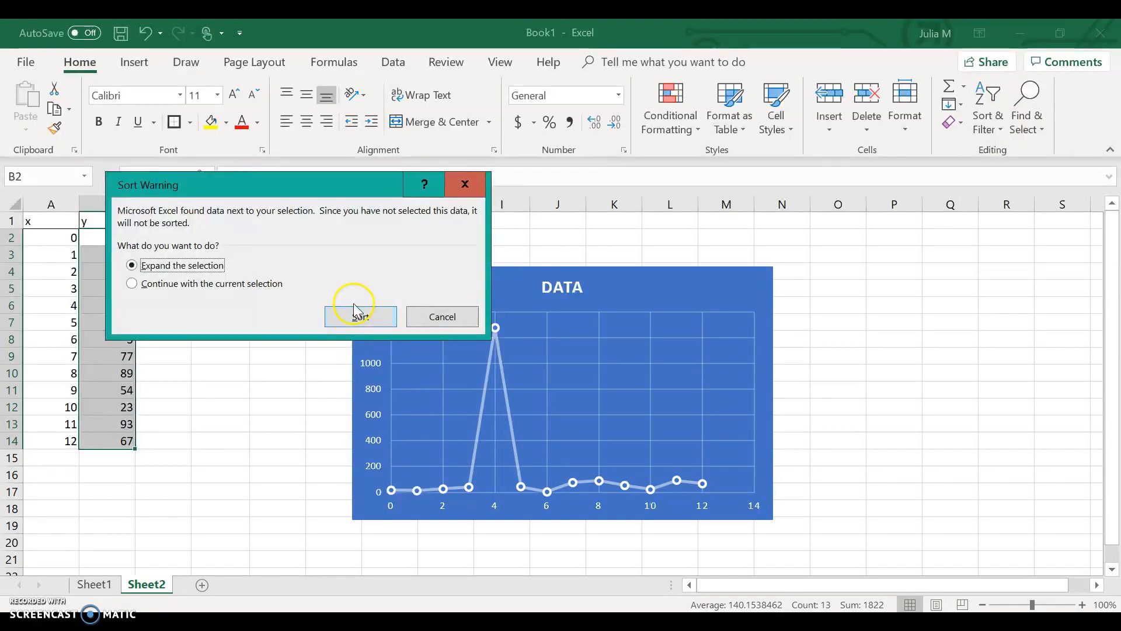
{"action": "left_click", "coordinate": [185, 285]}
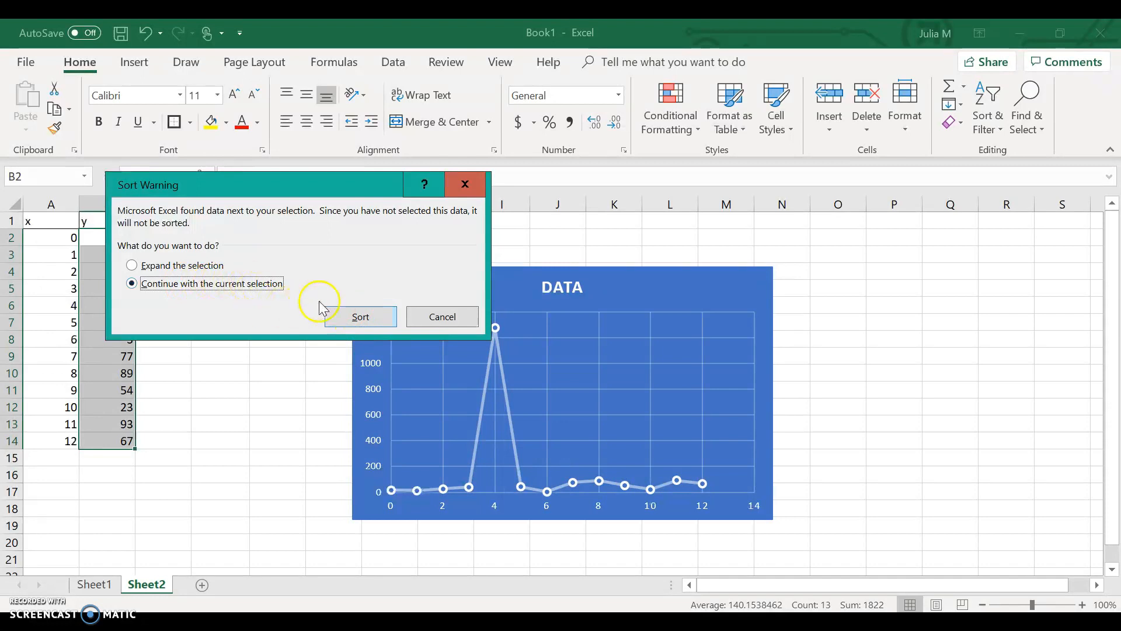
{"action": "left_click", "coordinate": [355, 316]}
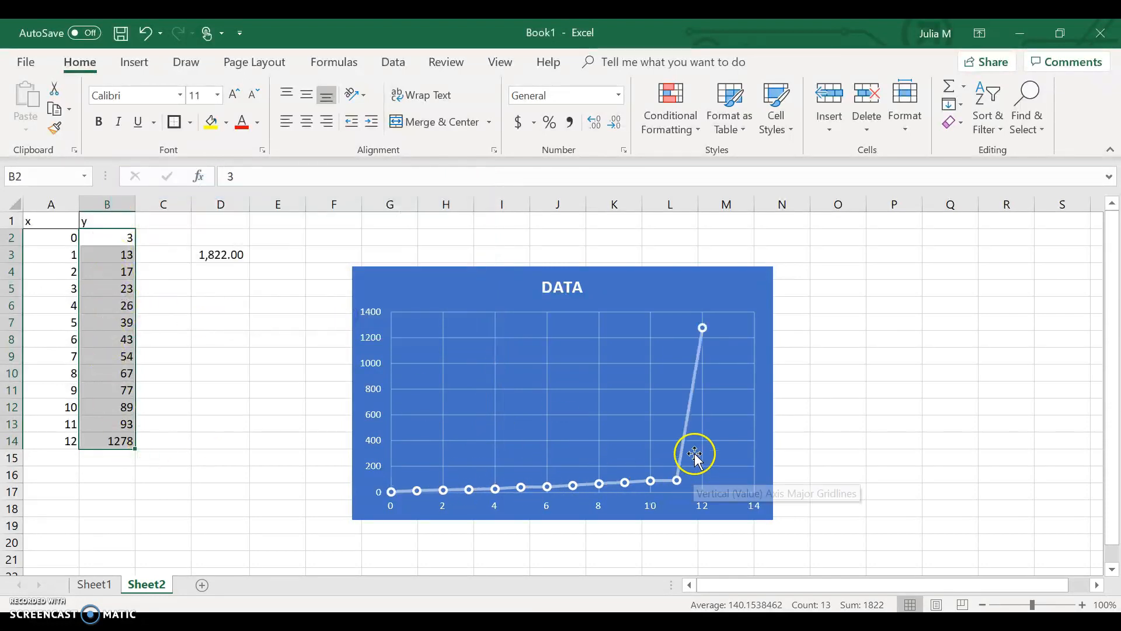
Enter the formula =B6/0 in cell D6 to demonstrate a division by zero.
{"action": "left_click", "coordinate": [699, 369]}
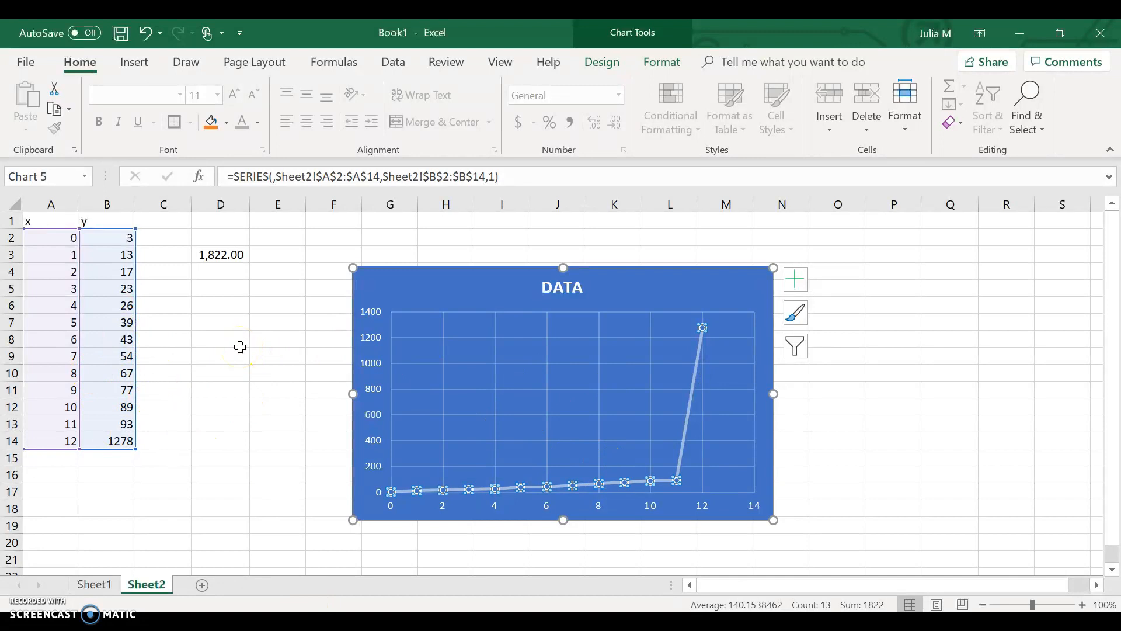
{"action": "left_click", "coordinate": [228, 306]}
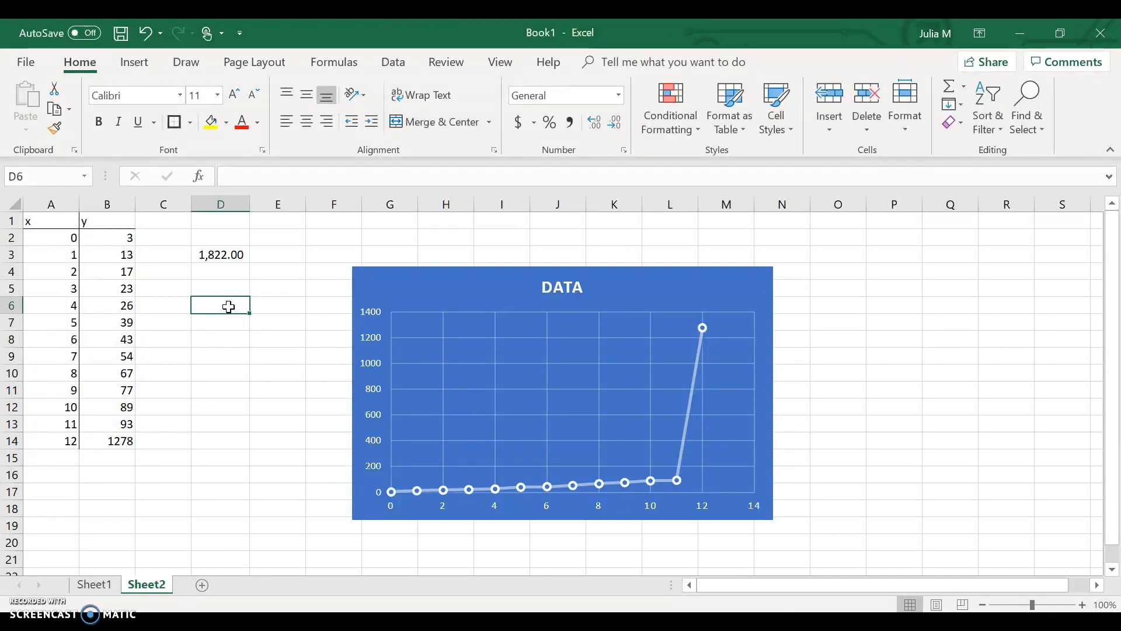
{"action": "type", "text": "="}
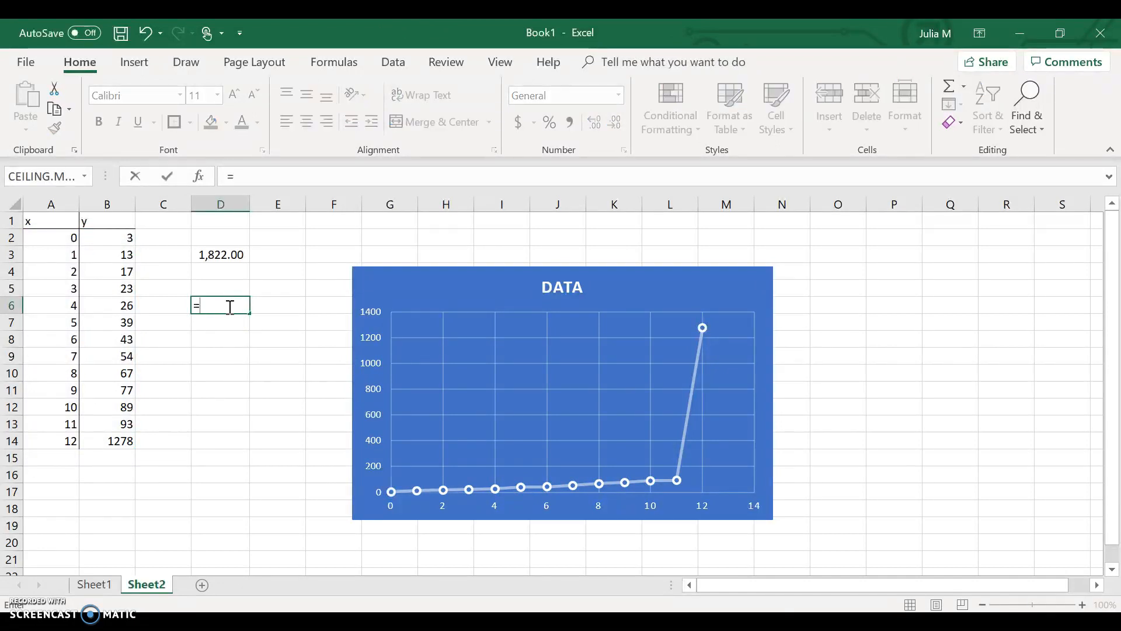
{"action": "left_click", "coordinate": [117, 311]}
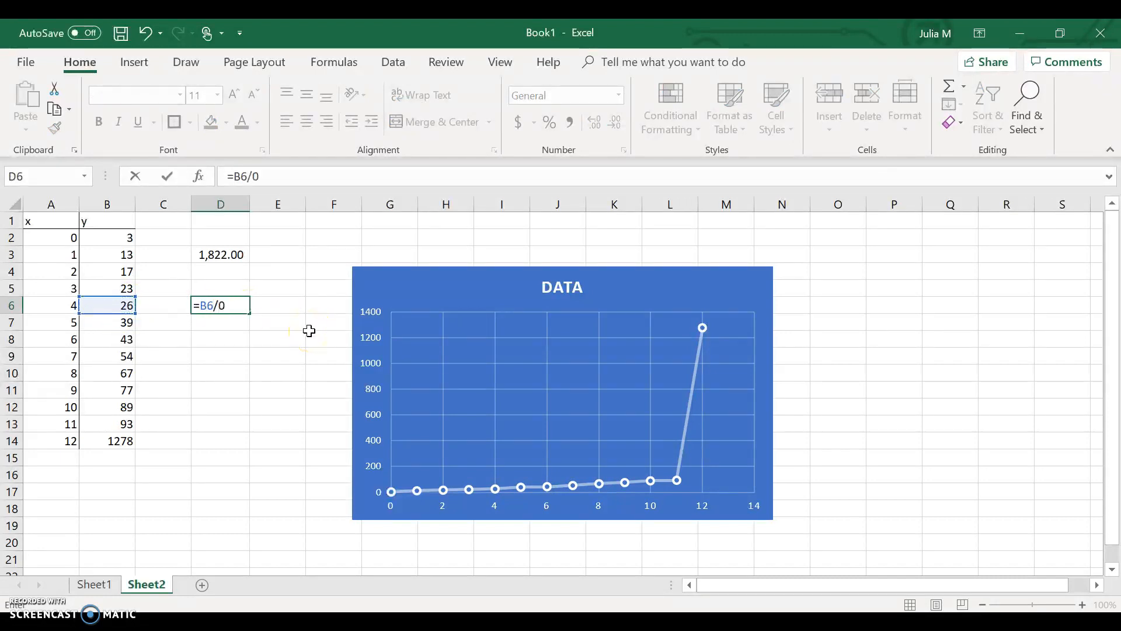
{"action": "key", "text": "Return"}
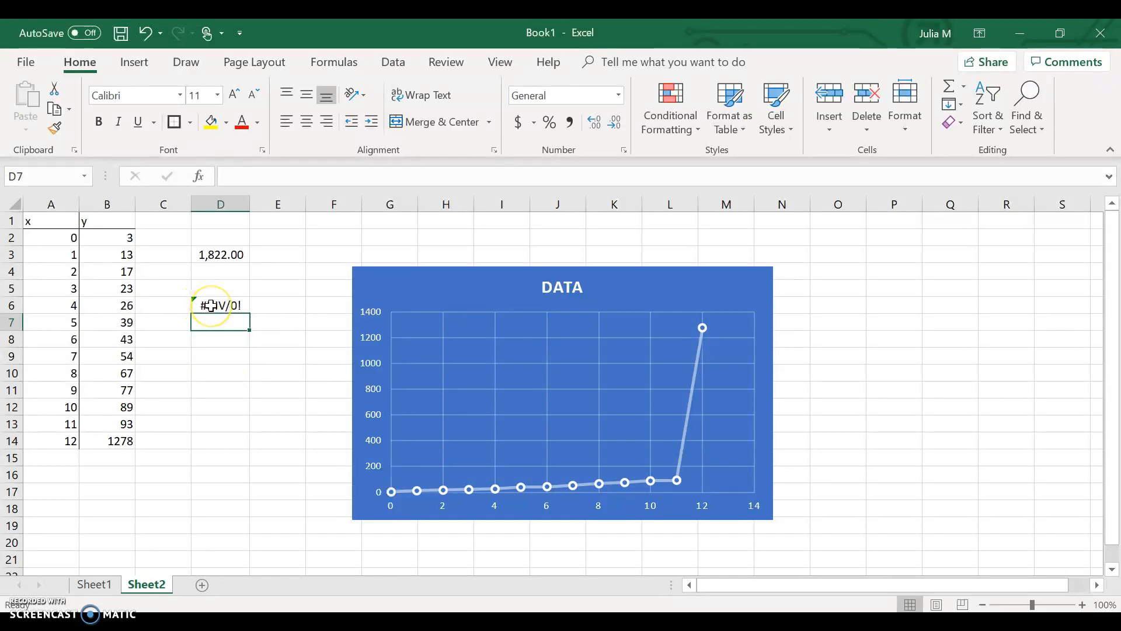
Ignore the divide-by-zero error flagged on cell D6 and select the empty cell D10.
{"action": "left_click", "coordinate": [210, 305]}
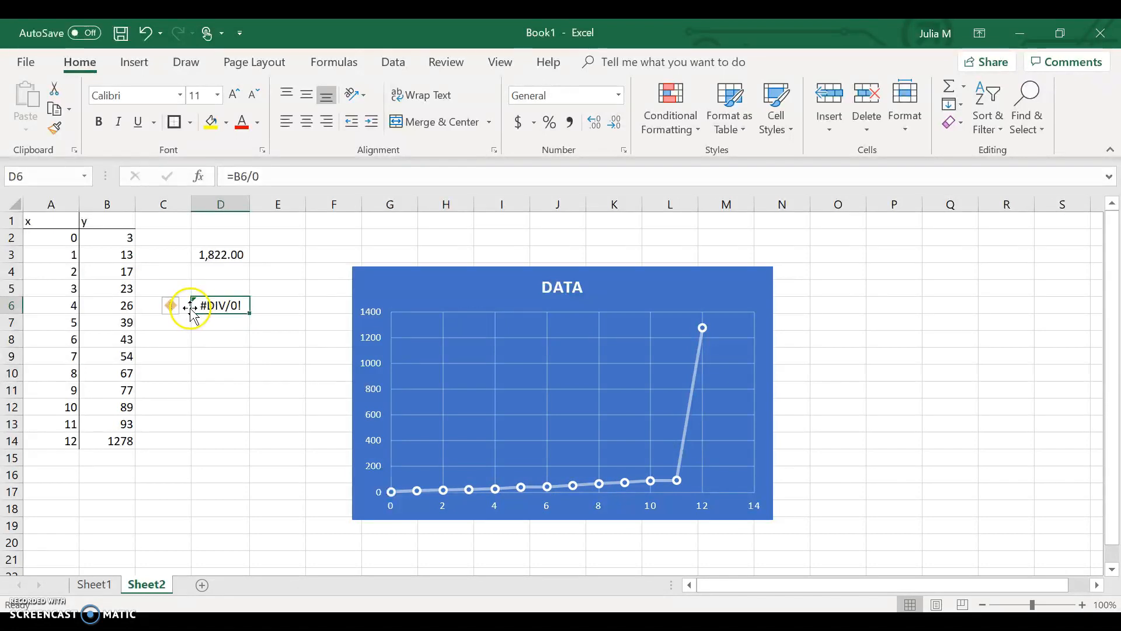
{"action": "mouse_move", "coordinate": [173, 314]}
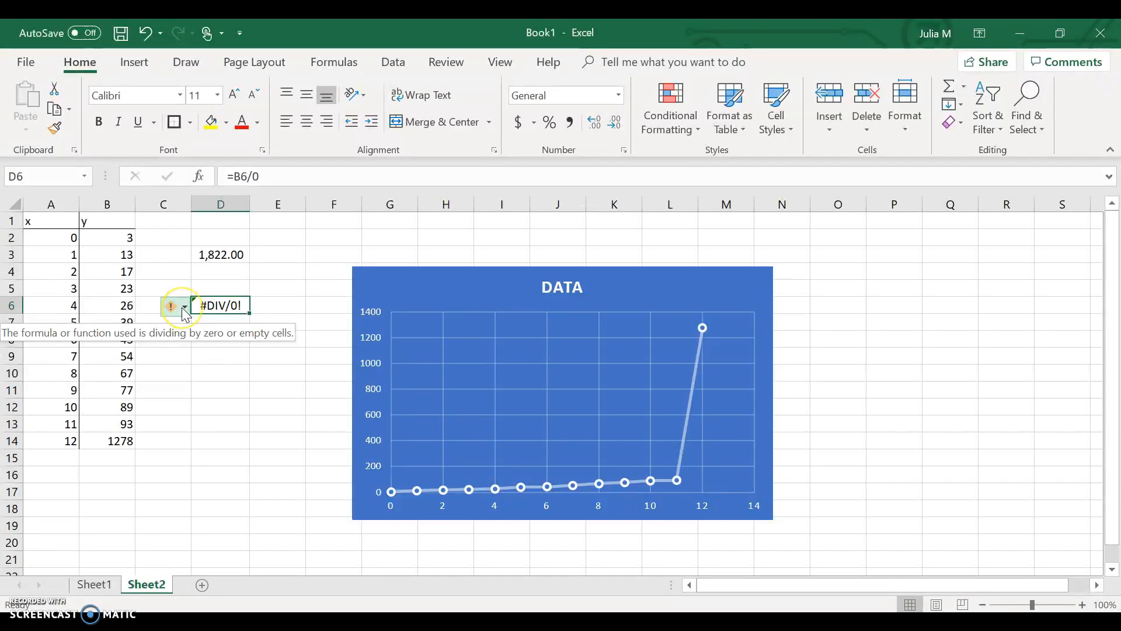
{"action": "left_click", "coordinate": [183, 309]}
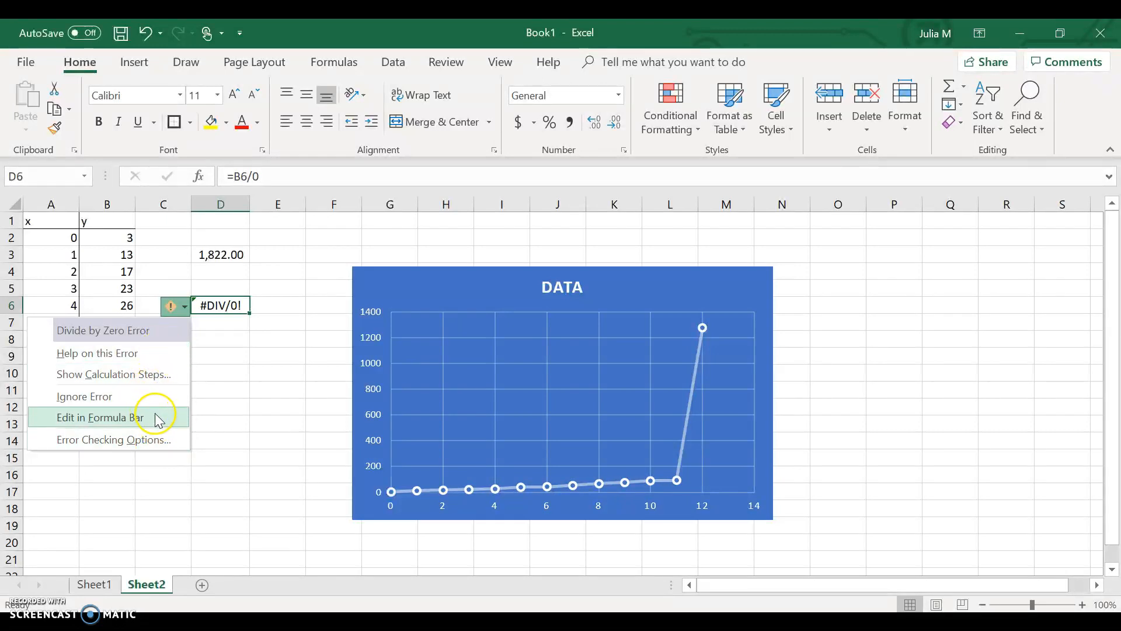
{"action": "left_click", "coordinate": [143, 396]}
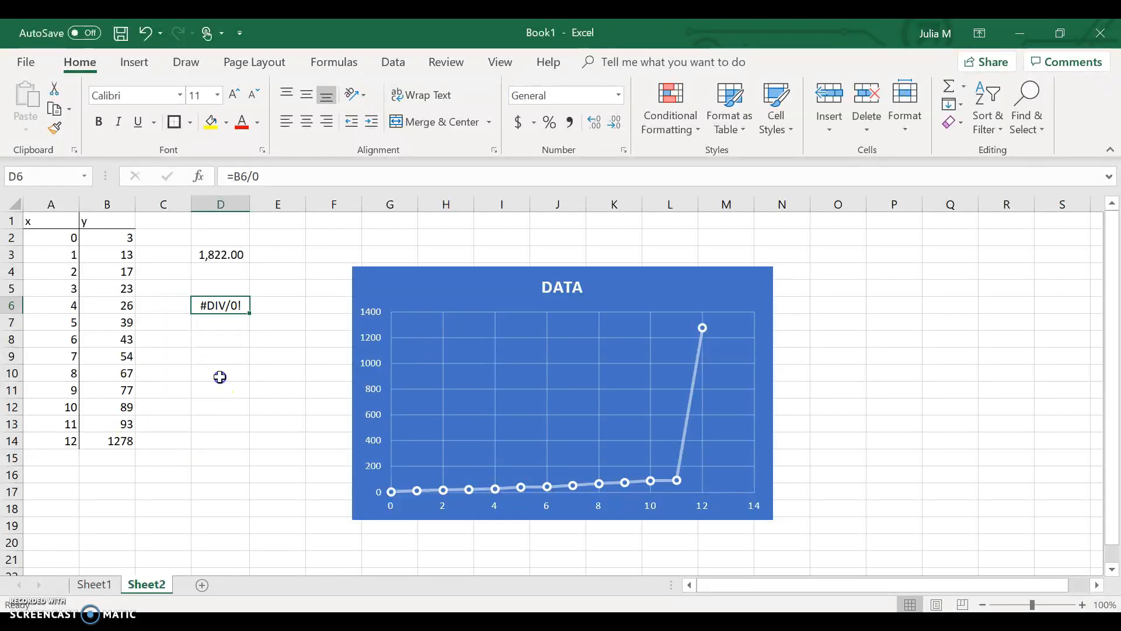
{"action": "left_click", "coordinate": [219, 376]}
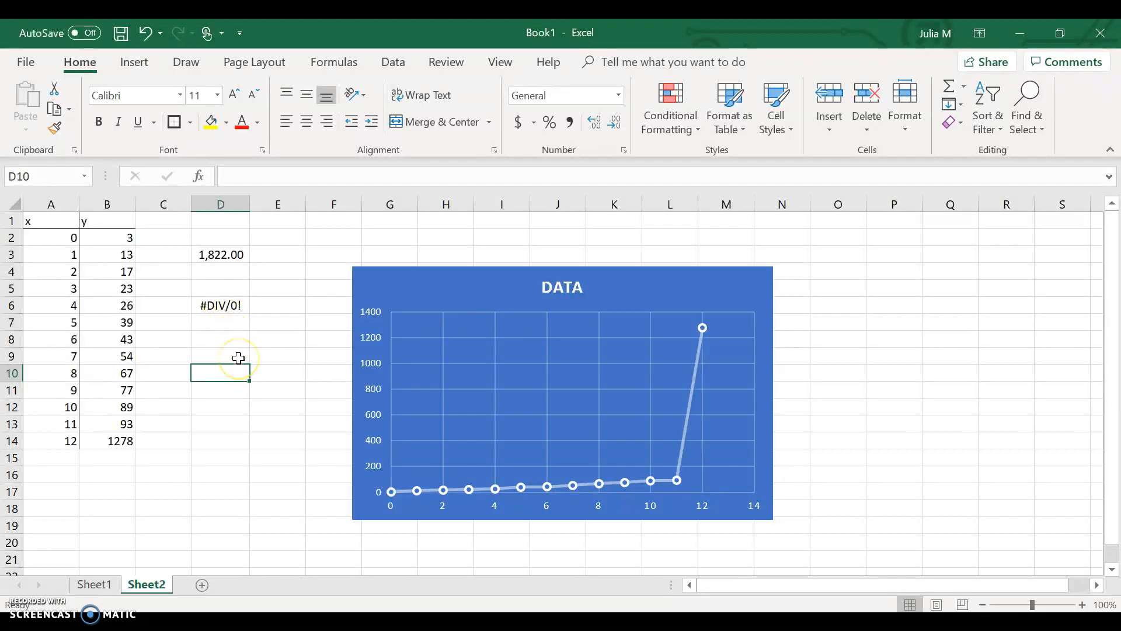